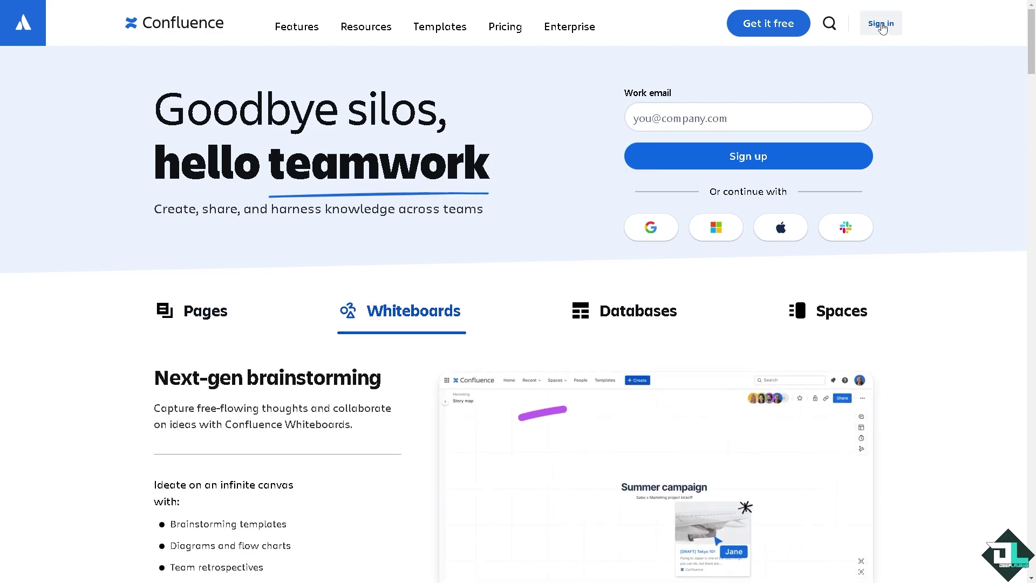
Start the free Confluence sign-up using 'Get it free' on the homepage
{"action": "left_click", "coordinate": [766, 23]}
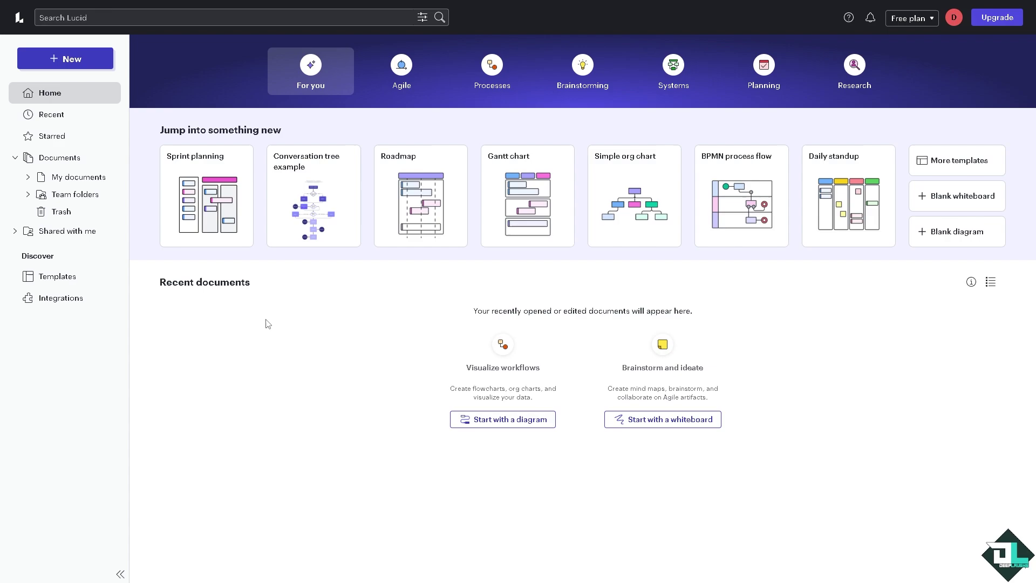
Open Lucidchart's Create from template gallery from the New menu
{"action": "left_click", "coordinate": [74, 61]}
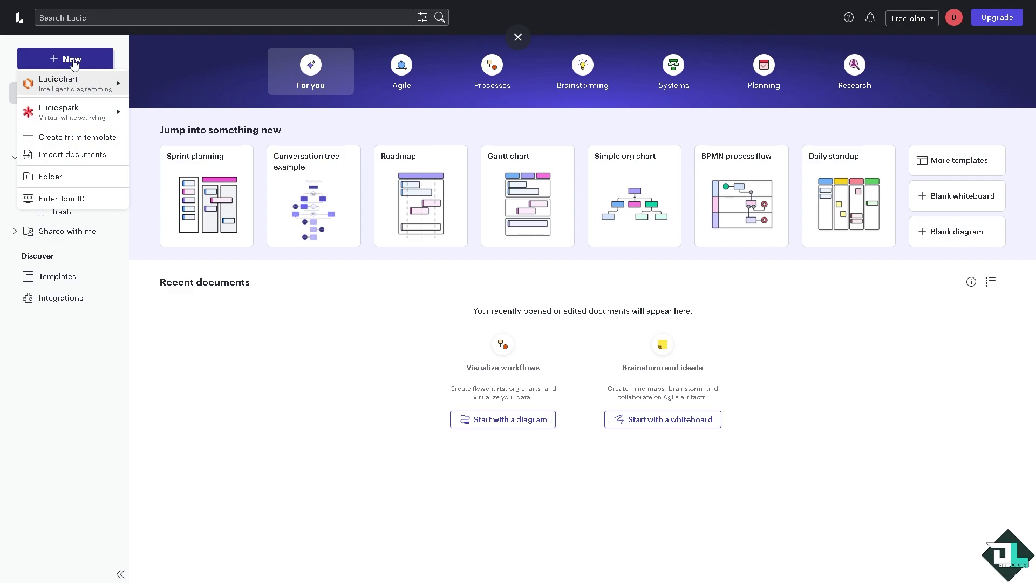
{"action": "mouse_move", "coordinate": [84, 83]}
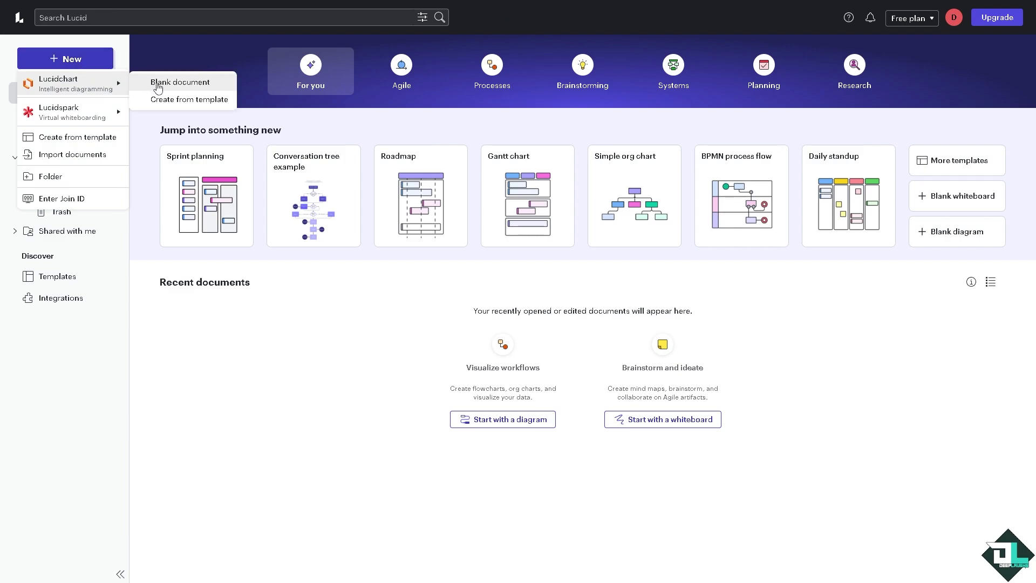
{"action": "left_click", "coordinate": [171, 101]}
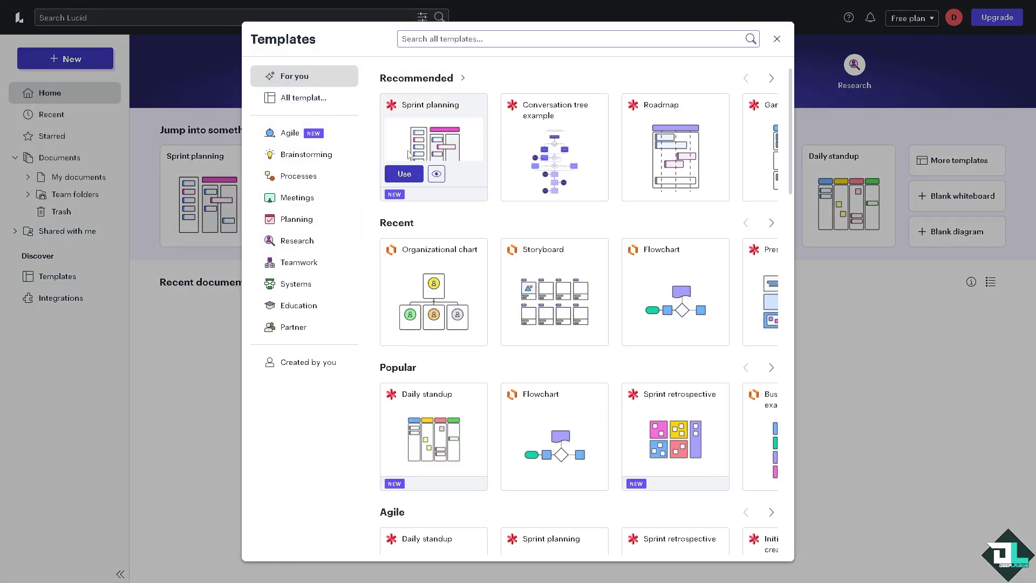
Search templates for 'diagram' and preview the Sequence diagram template
{"action": "mouse_move", "coordinate": [517, 292]}
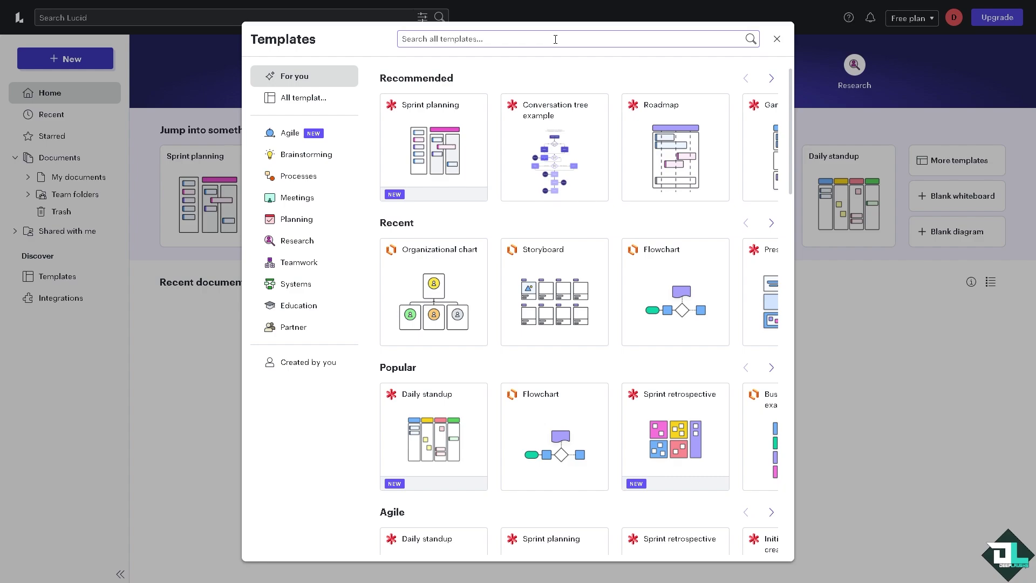
{"action": "type", "text": "DIG"}
{"action": "key", "text": "BackSpace"}
{"action": "type", "text": "A"}
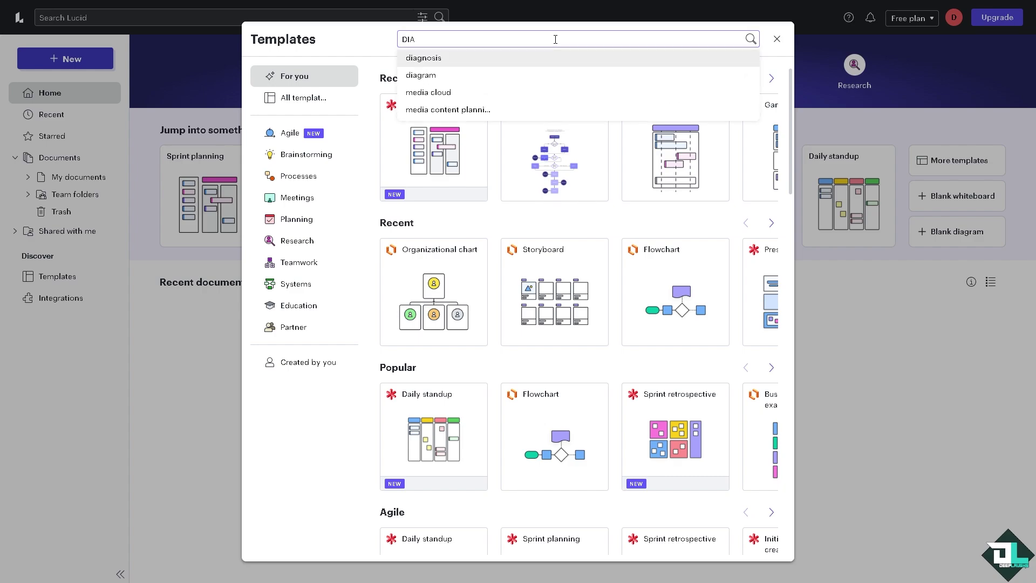
{"action": "key", "text": "Down"}
{"action": "key", "text": "Return"}
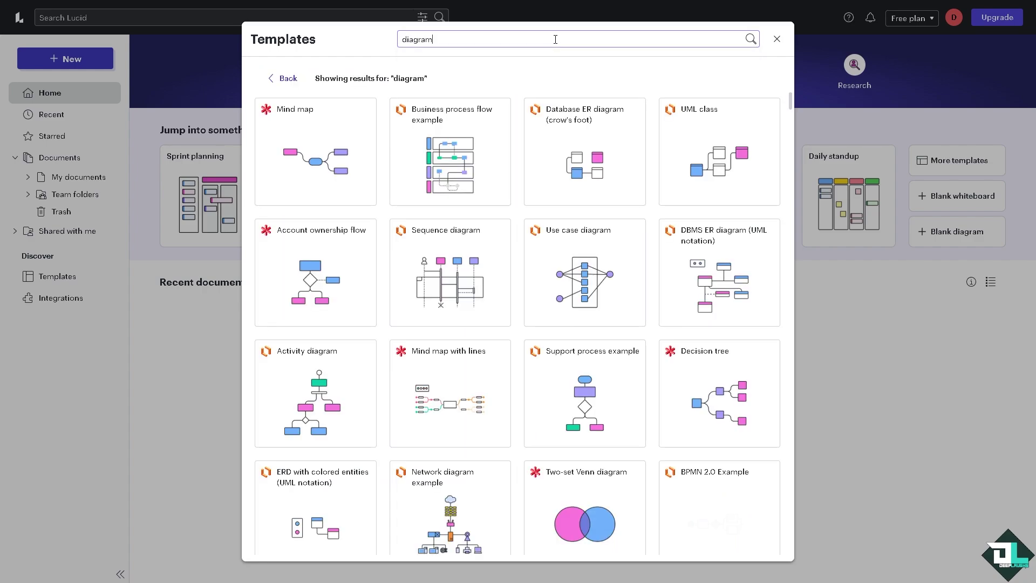
{"action": "mouse_move", "coordinate": [589, 105]}
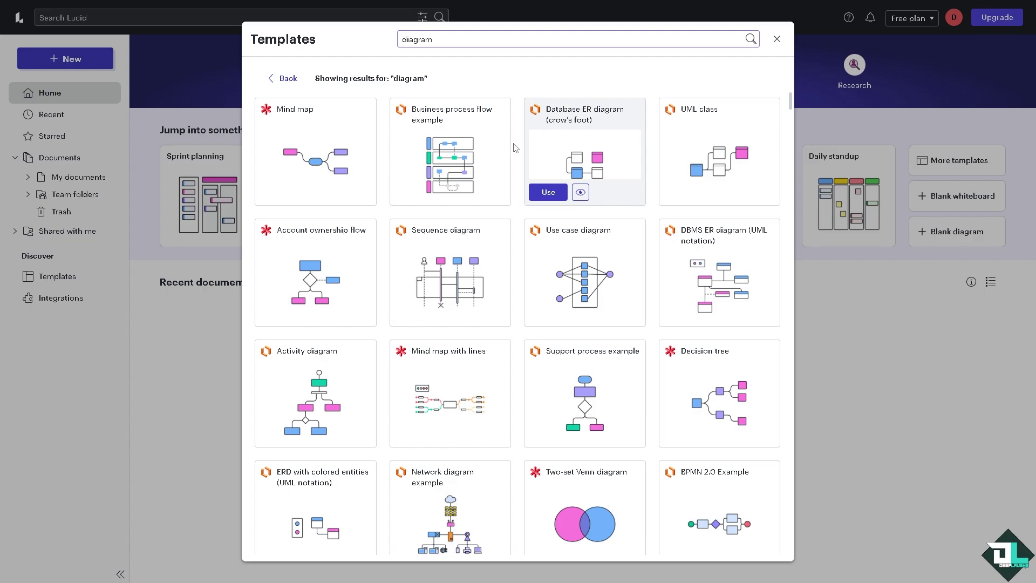
{"action": "mouse_move", "coordinate": [427, 174]}
{"action": "mouse_move", "coordinate": [584, 253]}
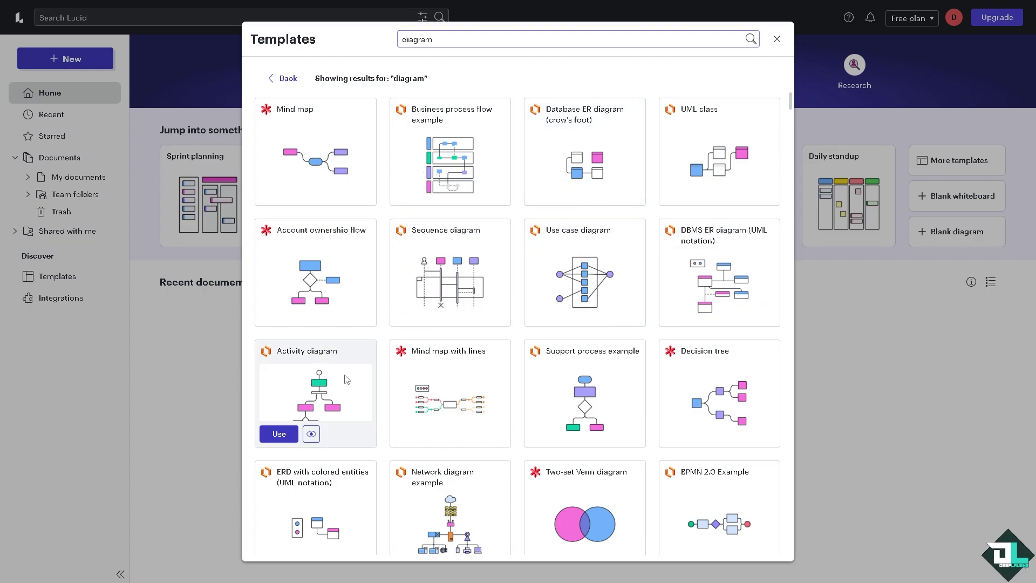
{"action": "mouse_move", "coordinate": [486, 266]}
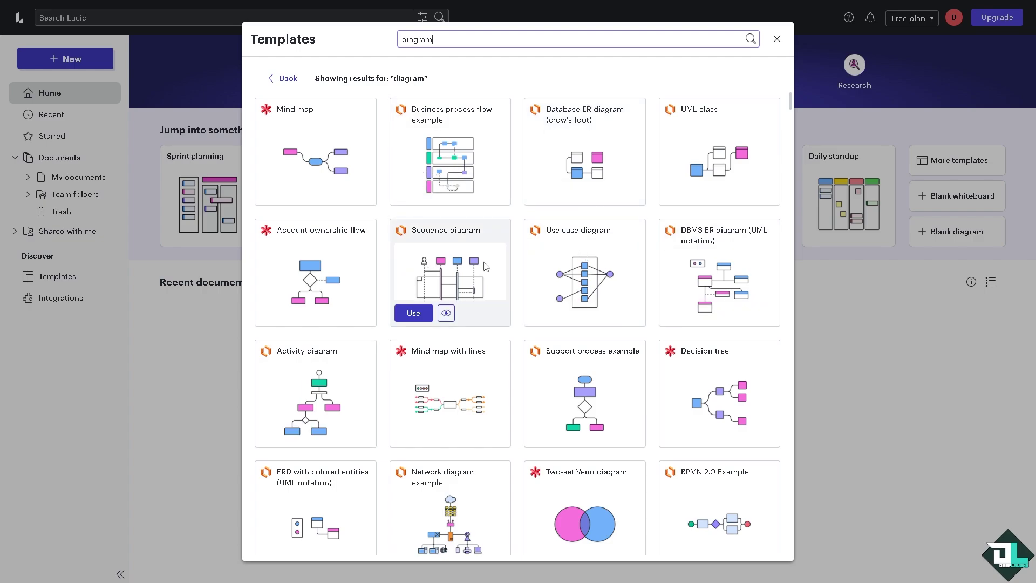
{"action": "left_click", "coordinate": [450, 317]}
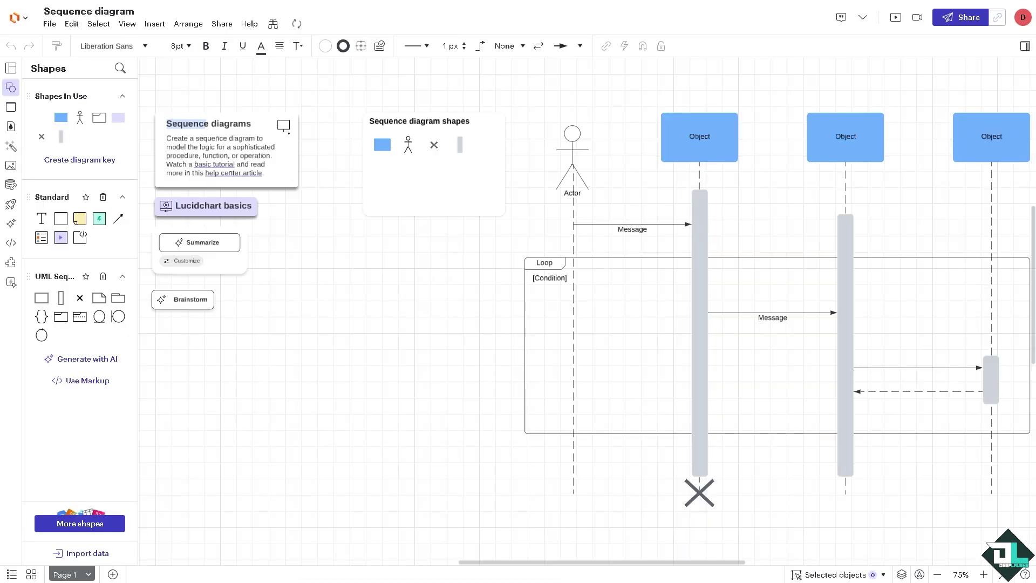
Rename the document to 'How to Embed Lucidchart in Confluence'
{"action": "left_click", "coordinate": [81, 11]}
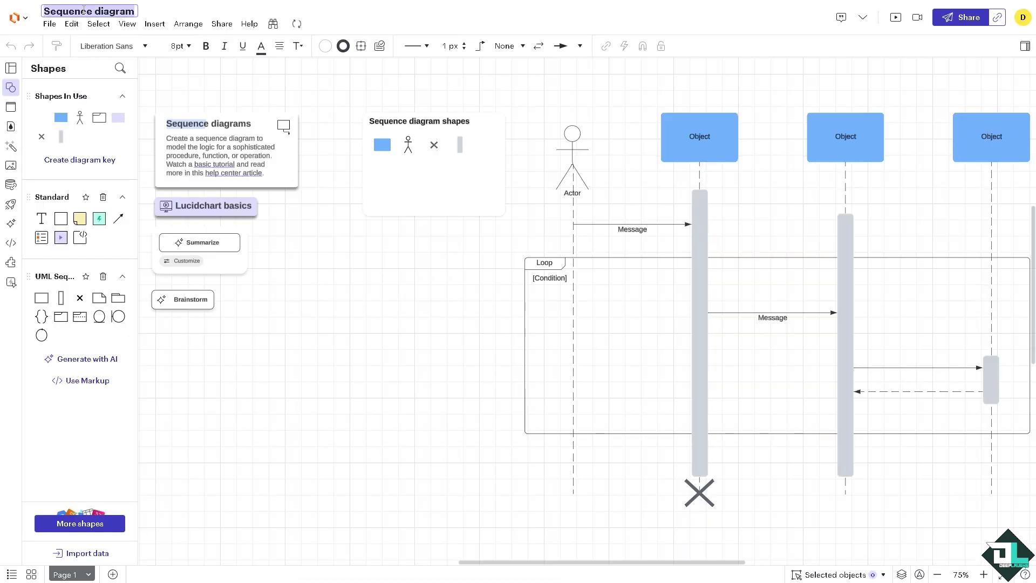
{"action": "type", "text": "How to Embed Lucidchart in Confluence"}
{"action": "key", "text": "Return"}
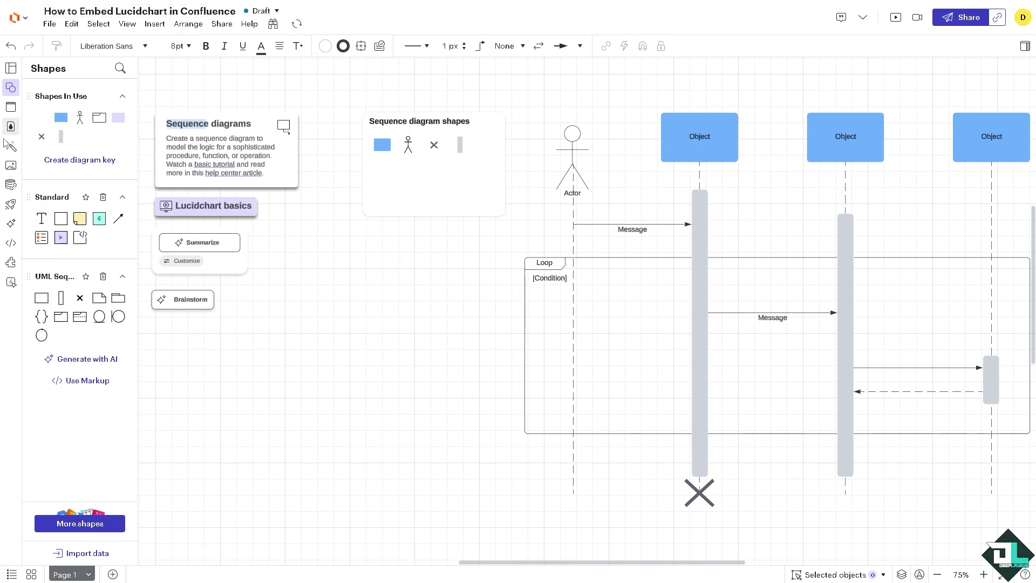
Upload the How to Embed thumbnail, shrink it, and place it under Brainstorm
{"action": "left_click", "coordinate": [11, 166]}
{"action": "left_click", "coordinate": [136, 73]}
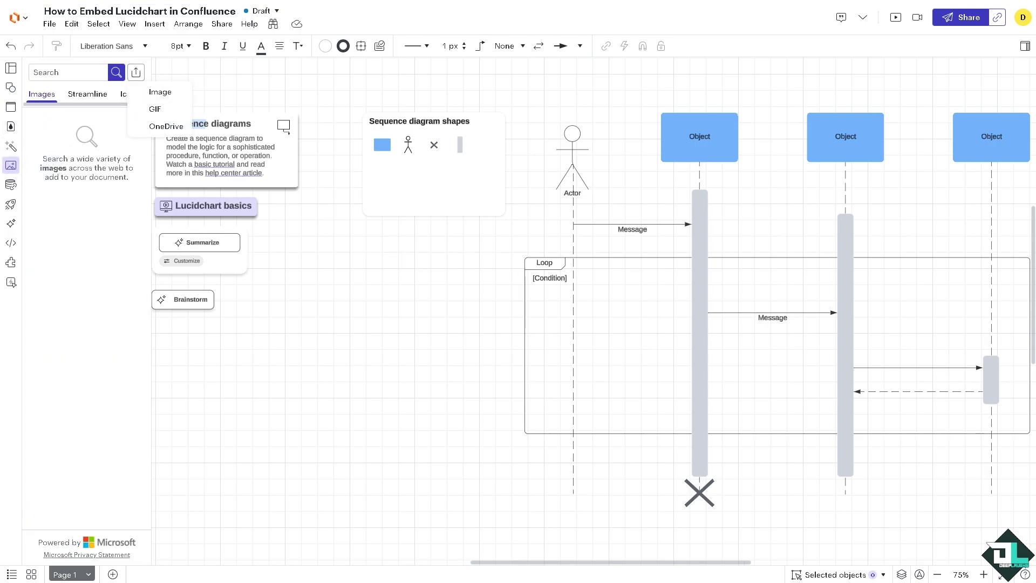
{"action": "left_click", "coordinate": [160, 92]}
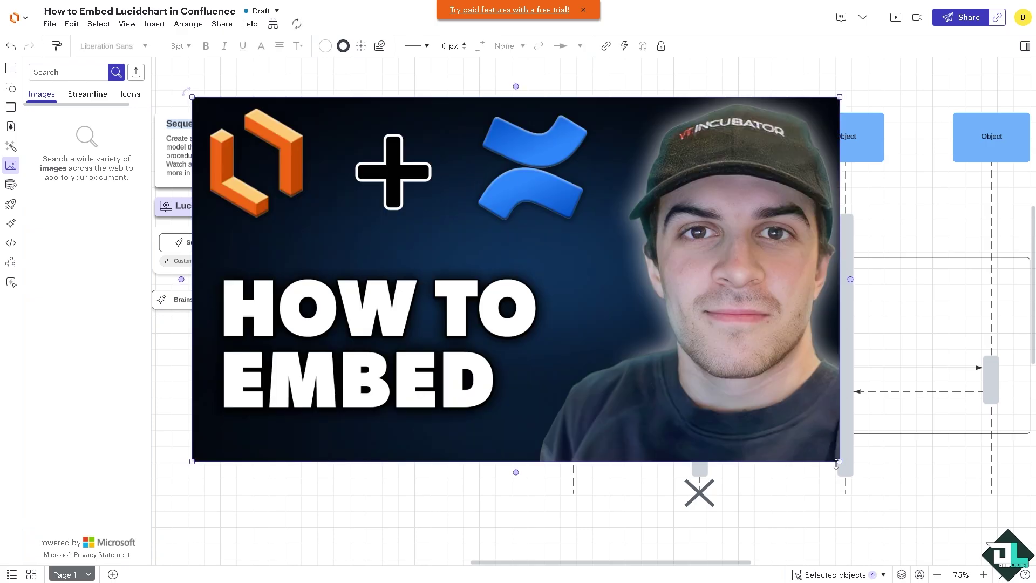
{"action": "left_click_drag", "start_coordinate": [842, 463], "coordinate": [565, 307]}
{"action": "left_click_drag", "start_coordinate": [376, 149], "coordinate": [344, 358]}
{"action": "scroll", "coordinate": [542, 253], "scroll_direction": "down", "scroll_amount": 3, "text": "ctrl"}
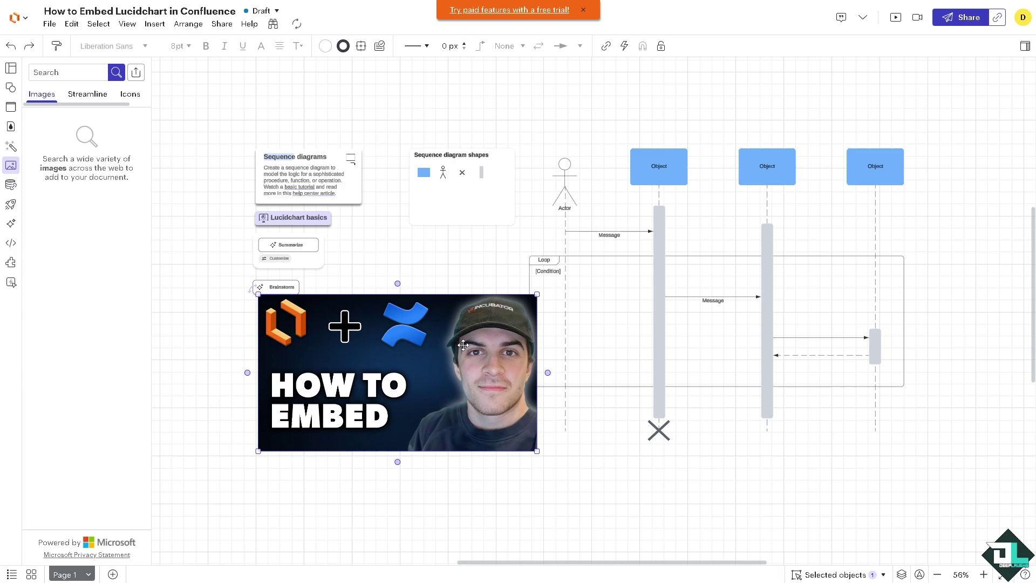
{"action": "mouse_move", "coordinate": [455, 337]}
{"action": "left_mouse_down"}
{"action": "mouse_move", "coordinate": [435, 366]}
{"action": "mouse_move", "coordinate": [422, 360]}
{"action": "mouse_move", "coordinate": [444, 354]}
{"action": "left_mouse_up"}
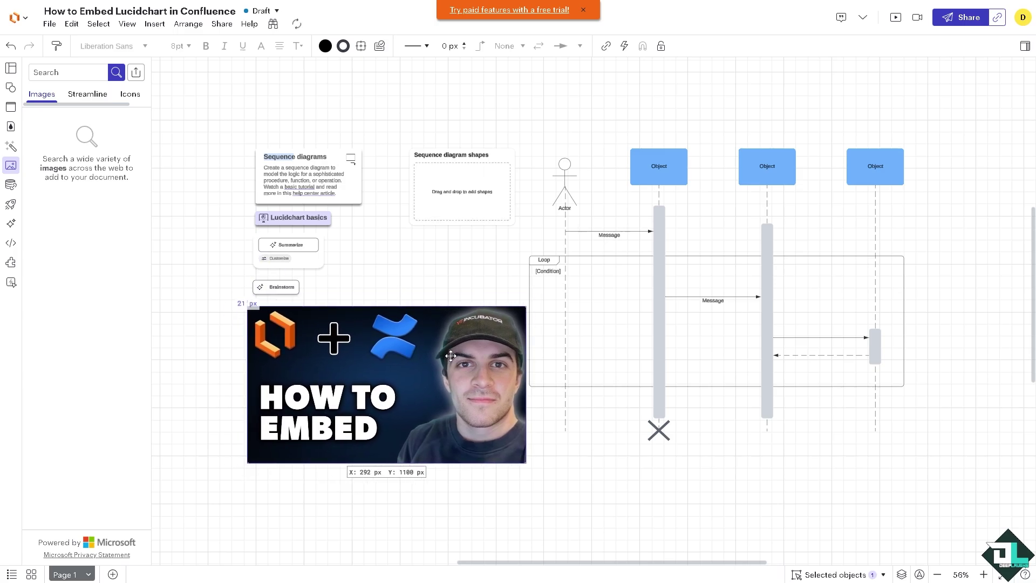
Dismiss the free trial banner and save the document
{"action": "left_click", "coordinate": [583, 10]}
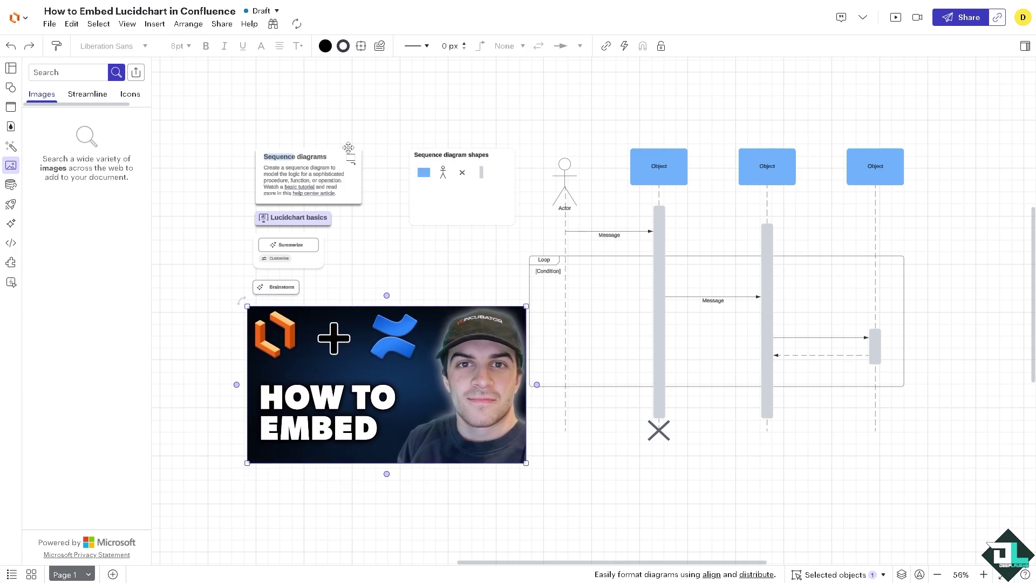
{"action": "left_click", "coordinate": [50, 24]}
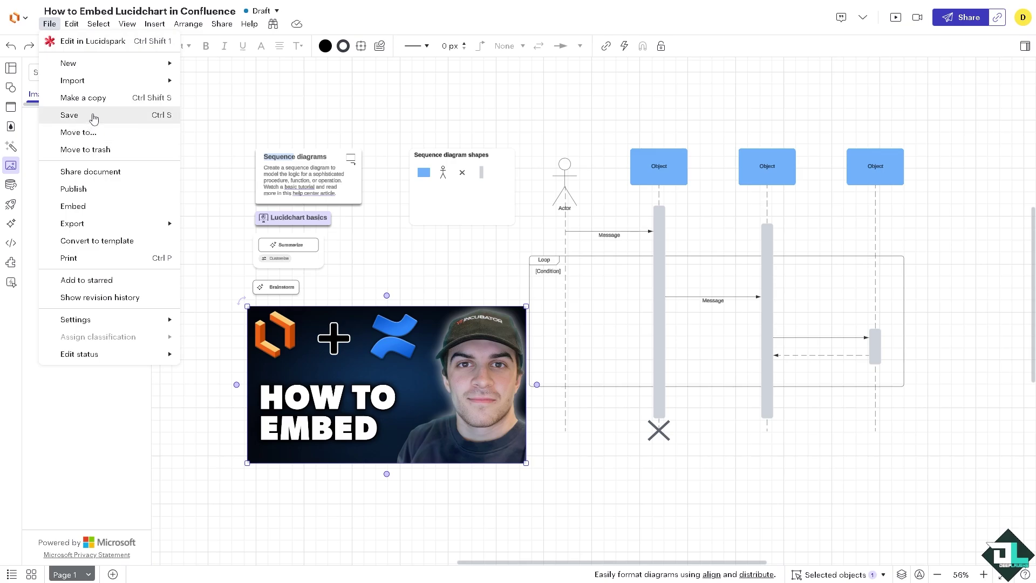
{"action": "left_click", "coordinate": [64, 116]}
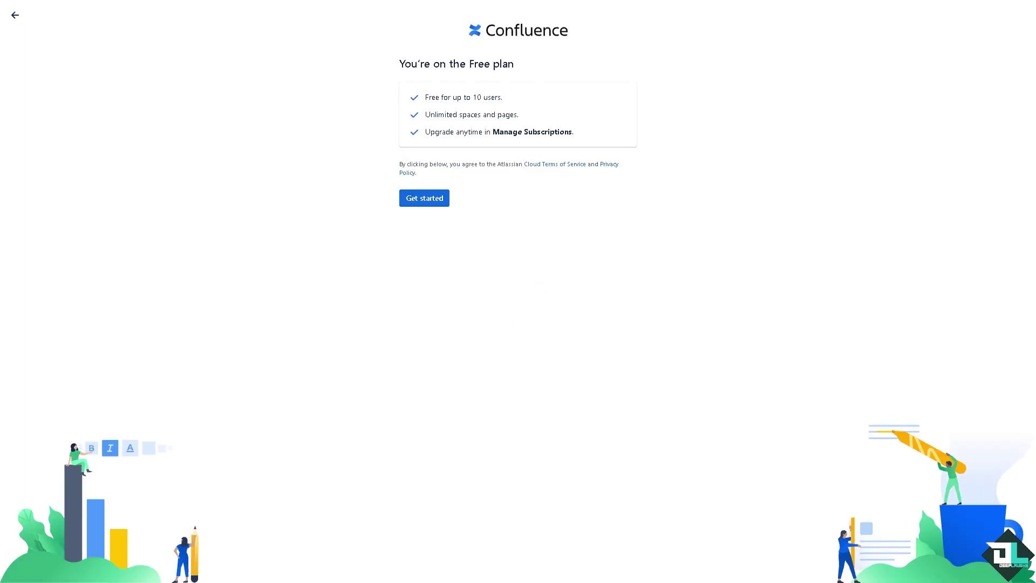
Accept the Free plan and choose Pages to reach the 2024-12-19 Meeting notes draft
{"action": "key", "text": "Return"}
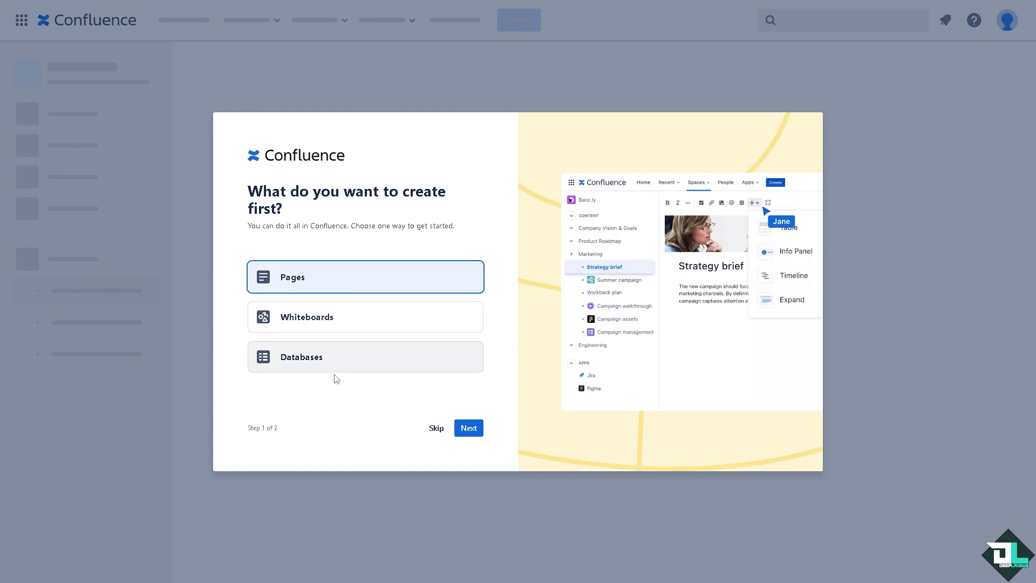
{"action": "left_click", "coordinate": [469, 428]}
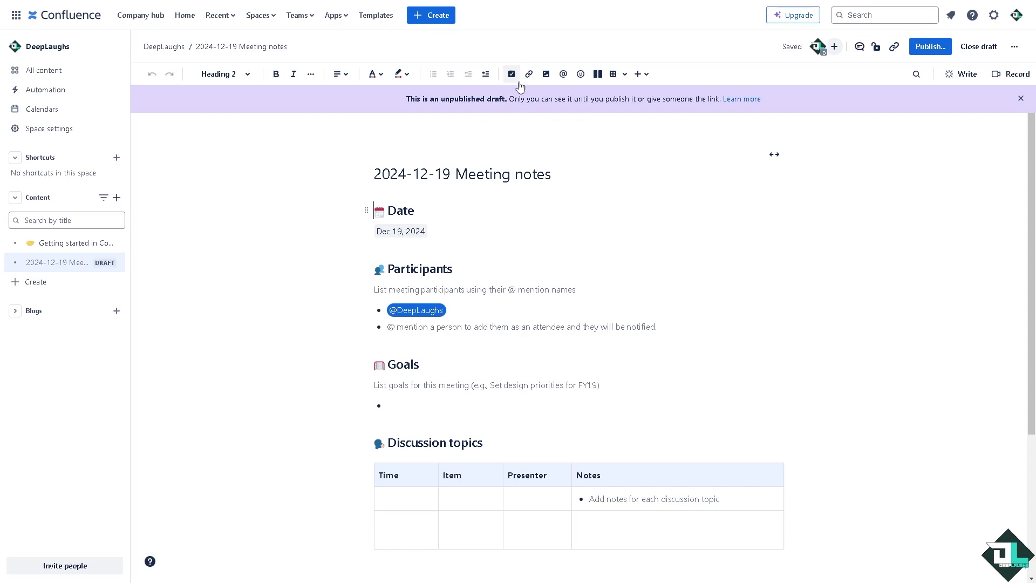
Paste the How to Embed thumbnail at the top and retitle the page 'How to Embed Lucidchart in Confluence'
{"action": "left_click", "coordinate": [547, 75]}
{"action": "key", "text": "ctrl+v"}
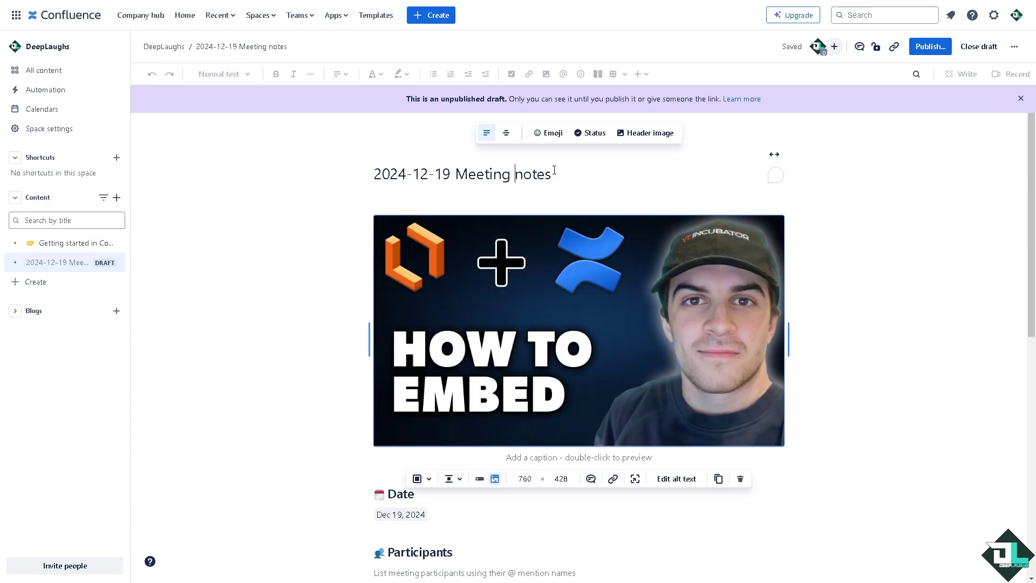
{"action": "left_click_drag", "start_coordinate": [554, 171], "coordinate": [354, 192]}
{"action": "type", "text": "How to Embed Lucidchart in Confluence"}
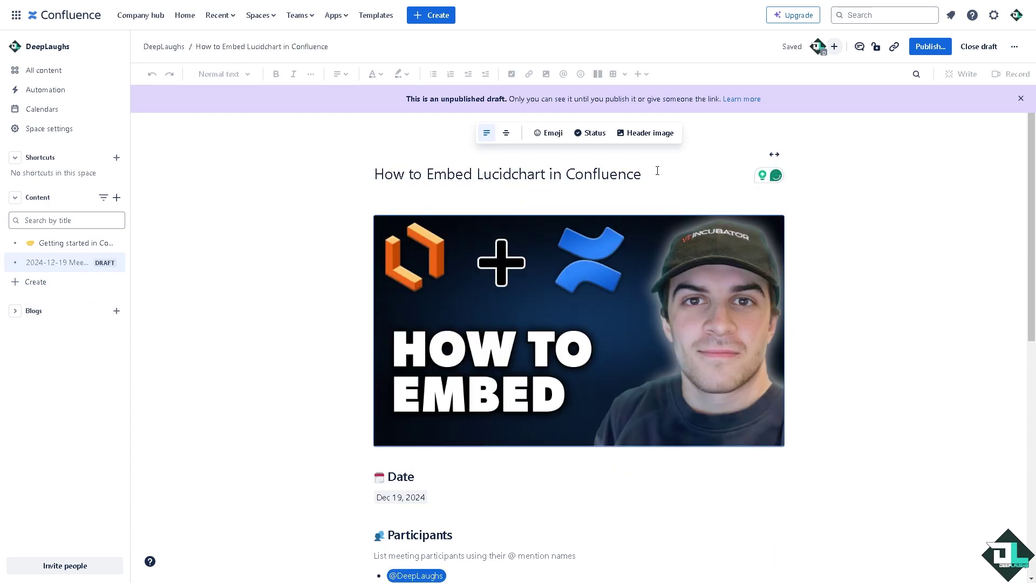
{"action": "left_click_drag", "start_coordinate": [657, 171], "coordinate": [350, 185]}
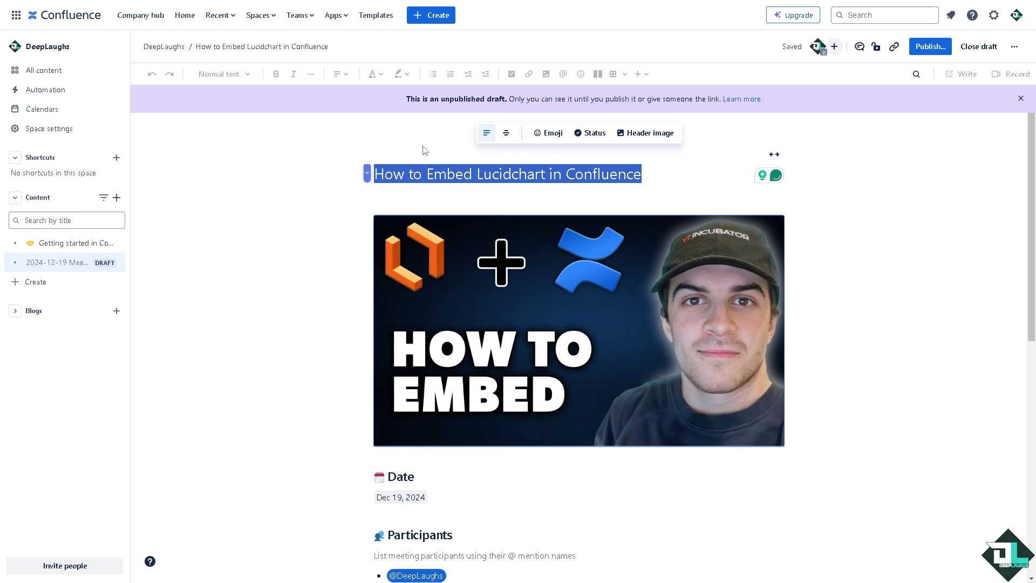
{"action": "key", "text": "Down"}
{"action": "key", "text": "Down"}
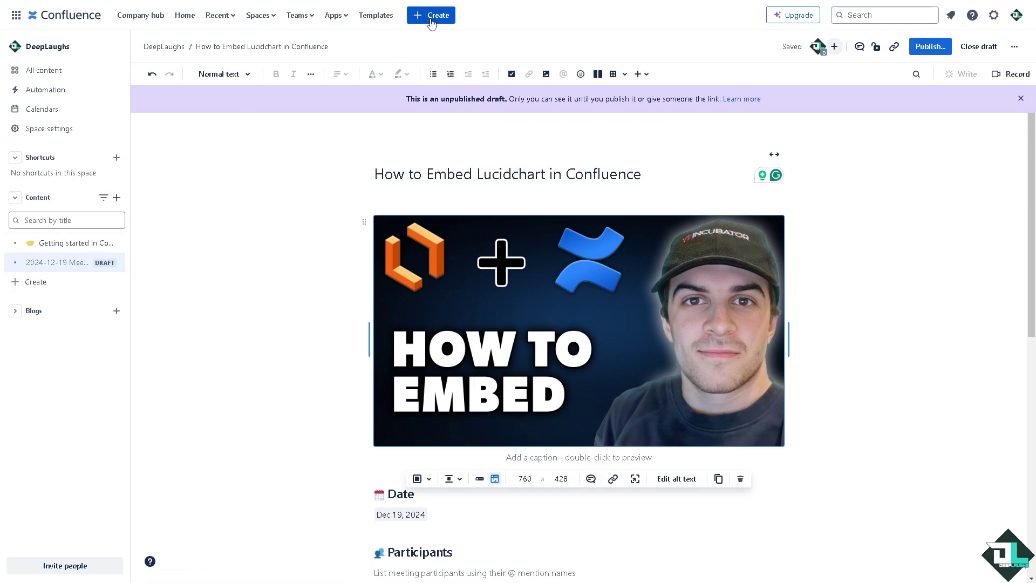
{"action": "left_click", "coordinate": [340, 18]}
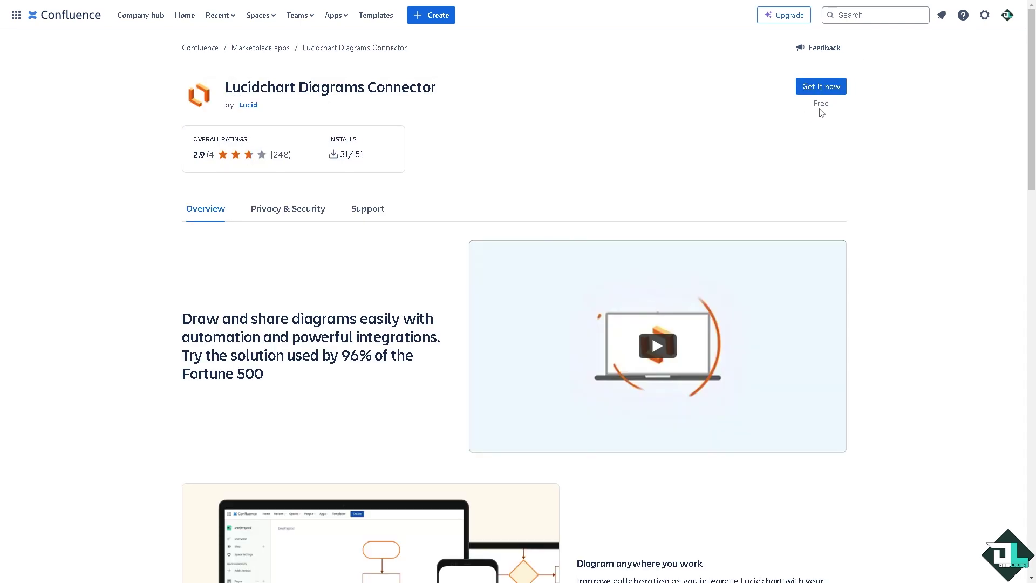
Install the Lucidchart Diagrams Connector from the Marketplace and confirm adding it to Confluence
{"action": "left_click", "coordinate": [822, 88]}
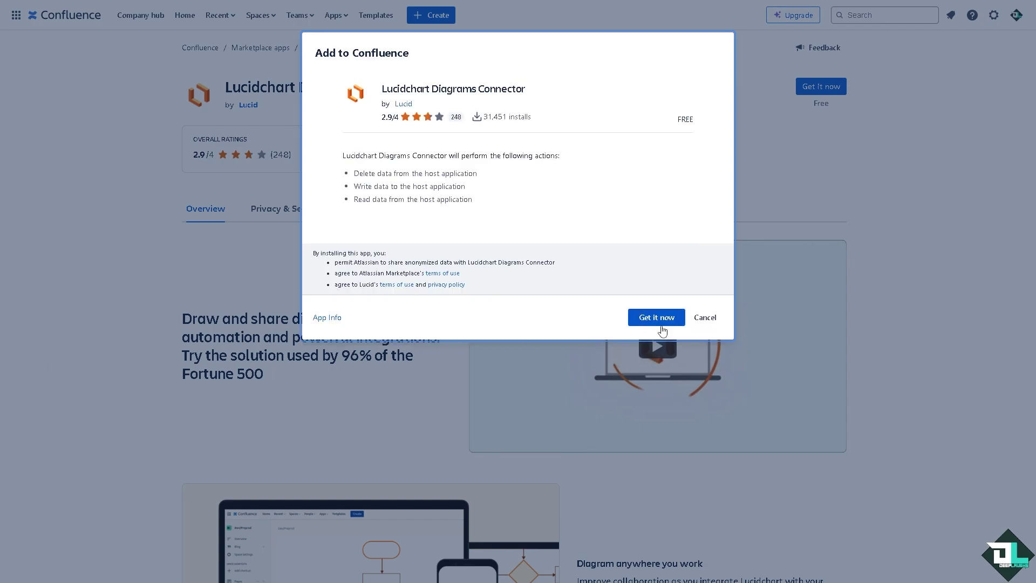
{"action": "left_click", "coordinate": [657, 317]}
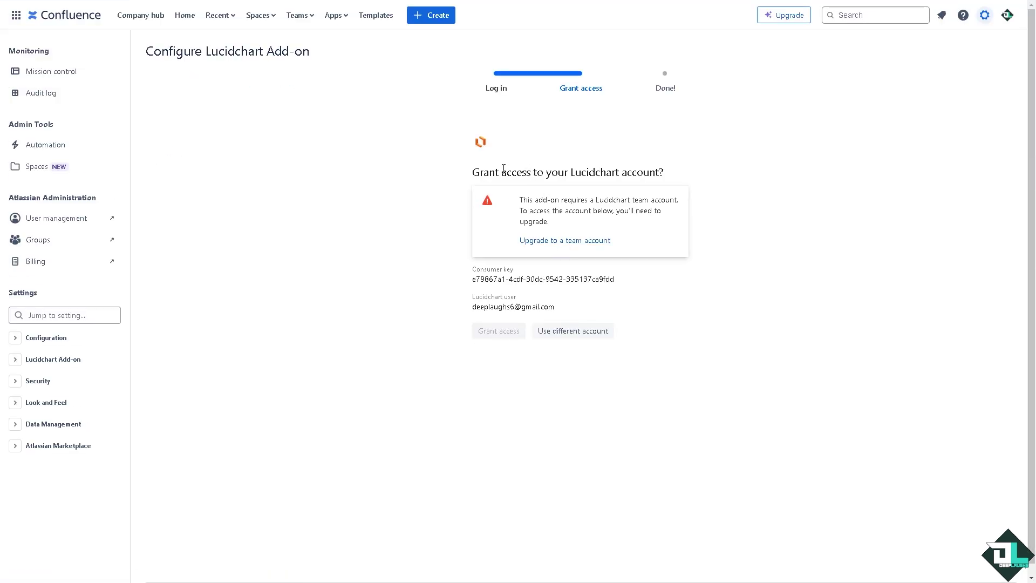
{"action": "left_click_drag", "start_coordinate": [472, 174], "coordinate": [626, 173]}
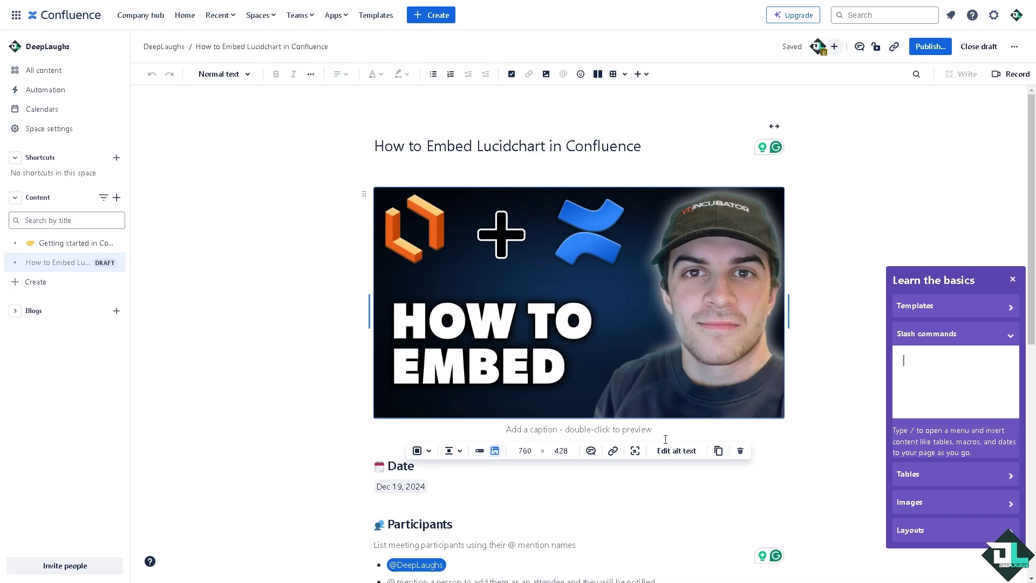
Copy the Lucidchart document's edit-and-share link
{"action": "left_click", "coordinate": [613, 451]}
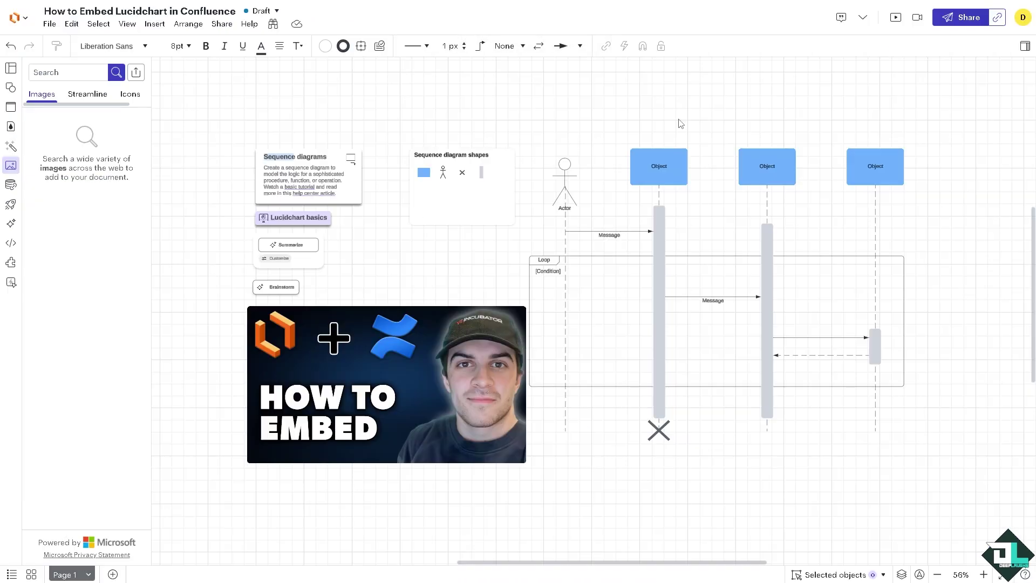
{"action": "left_click", "coordinate": [999, 22]}
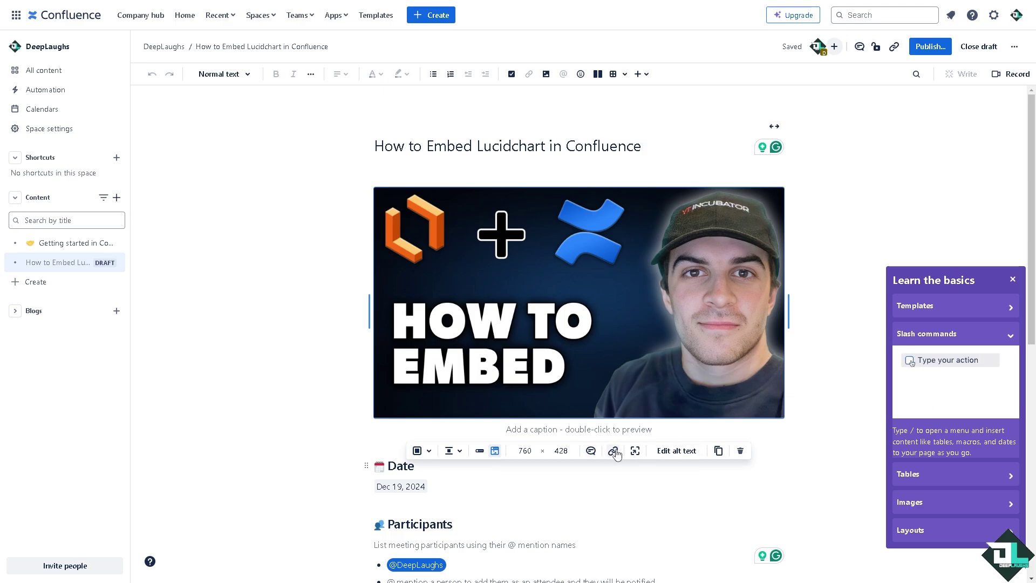
Attach the pasted Lucidchart URL as the thumbnail image's link and verify it
{"action": "left_click", "coordinate": [614, 451]}
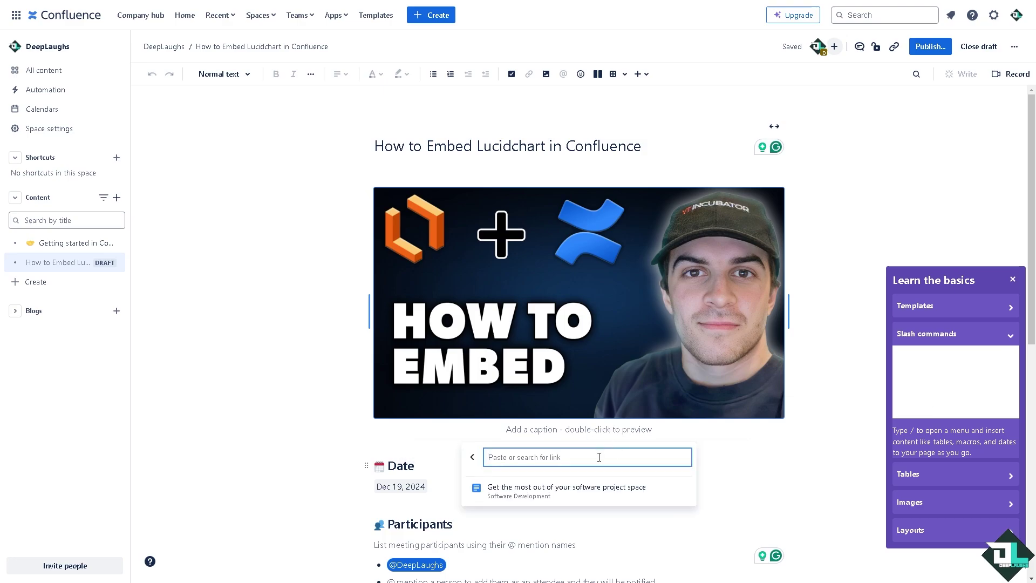
{"action": "key", "text": "ctrl+v"}
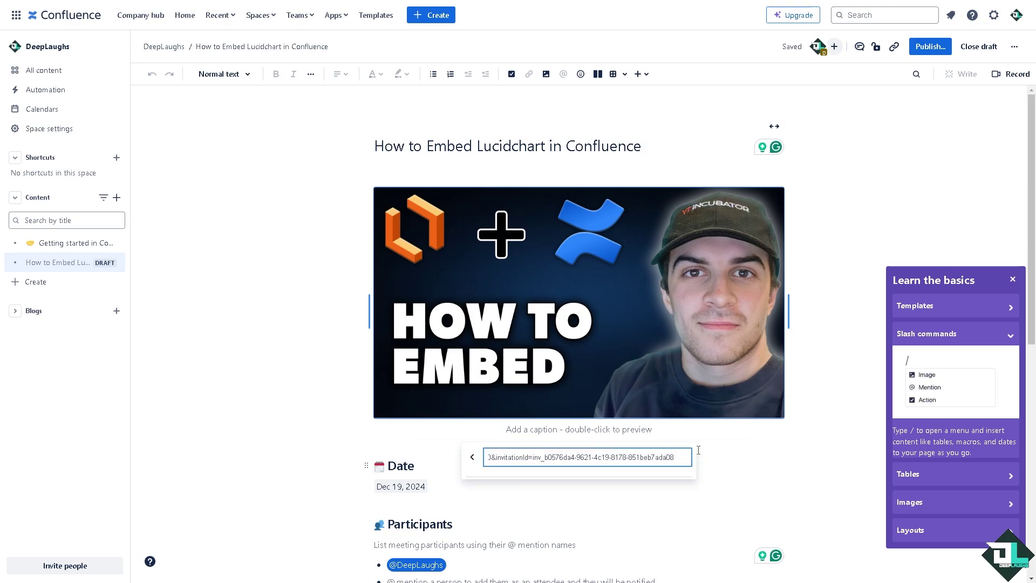
{"action": "key", "text": "Return"}
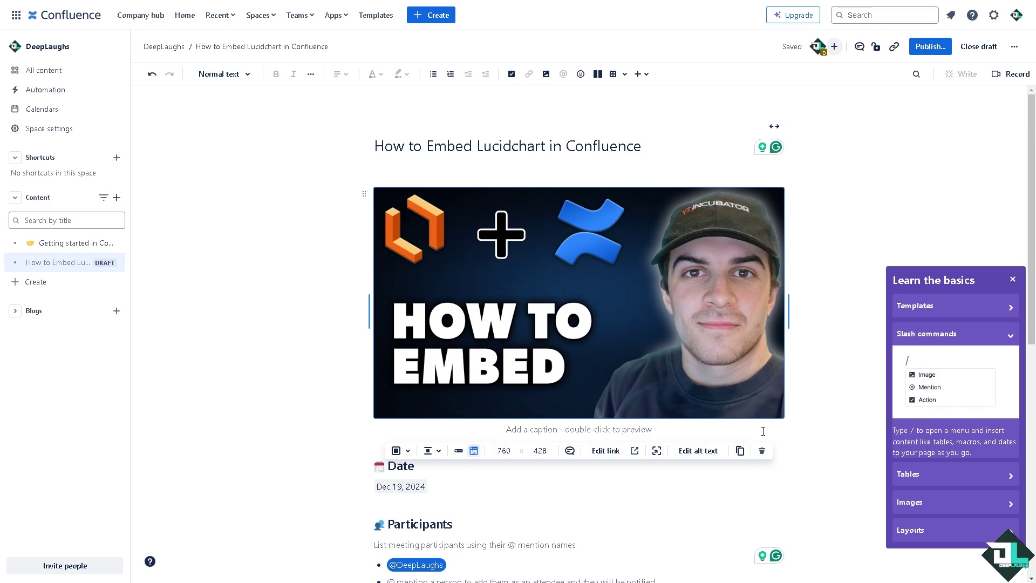
{"action": "scroll", "coordinate": [549, 378], "scroll_direction": "down", "scroll_amount": 1}
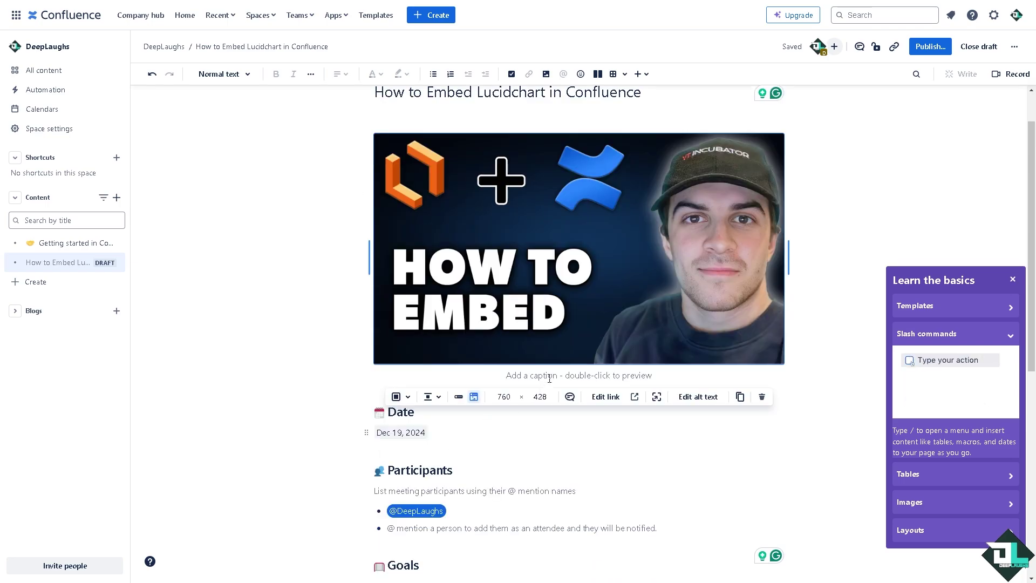
{"action": "left_click", "coordinate": [605, 399]}
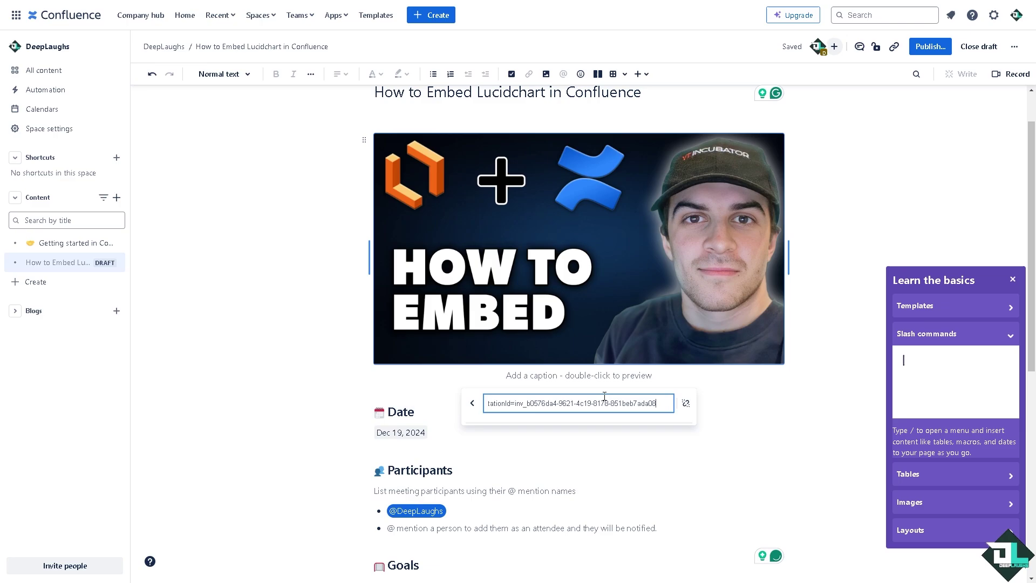
{"action": "left_click", "coordinate": [723, 381]}
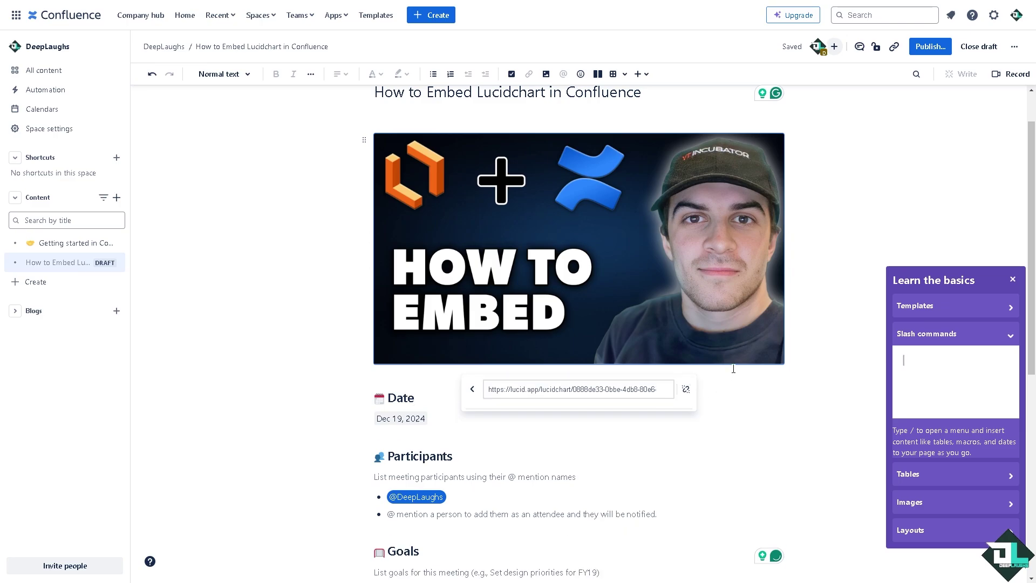
Publish Page 1 as a single PNG image and copy its published link
{"action": "left_click", "coordinate": [1013, 279]}
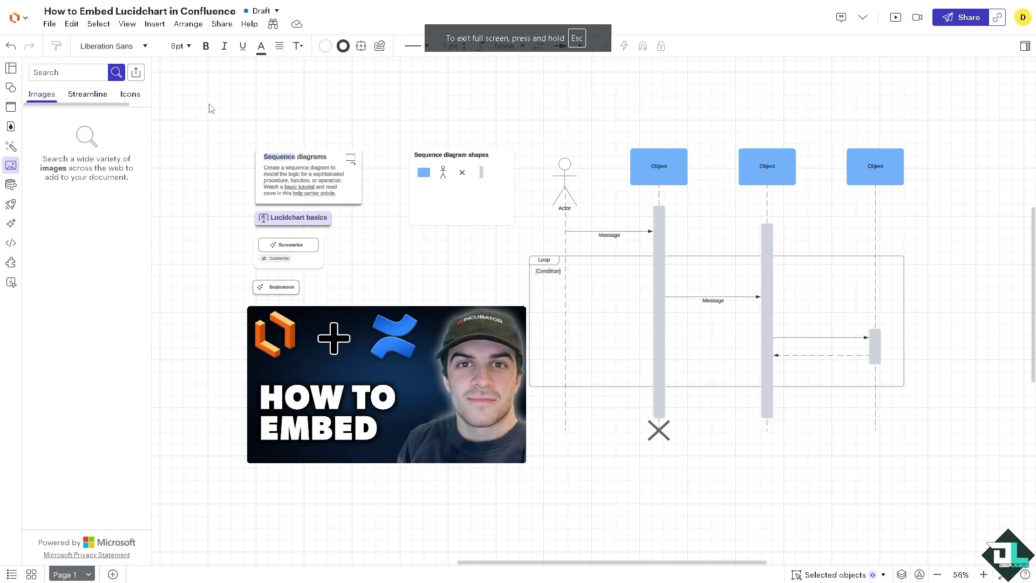
{"action": "left_click", "coordinate": [50, 24]}
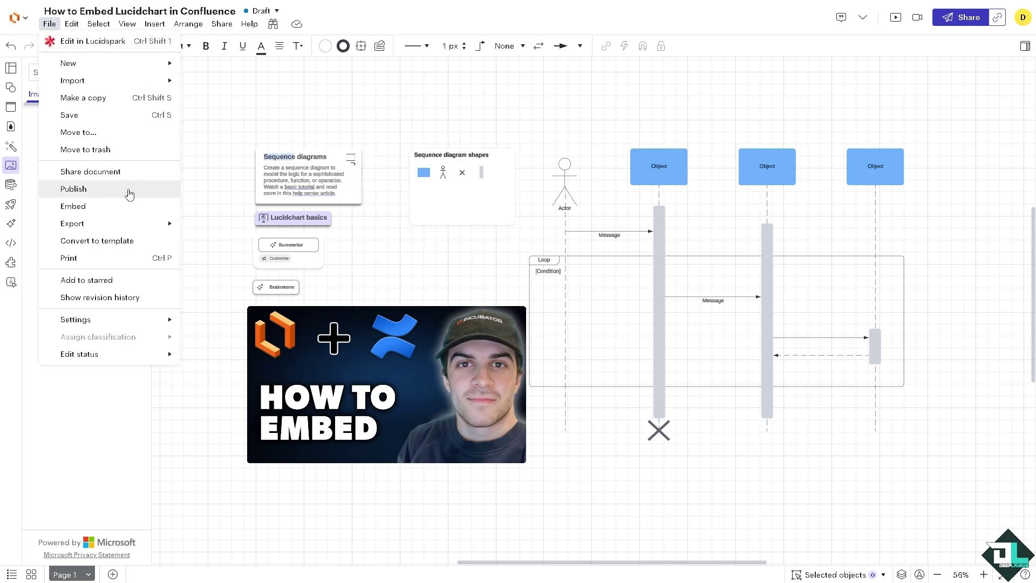
{"action": "left_click", "coordinate": [128, 192]}
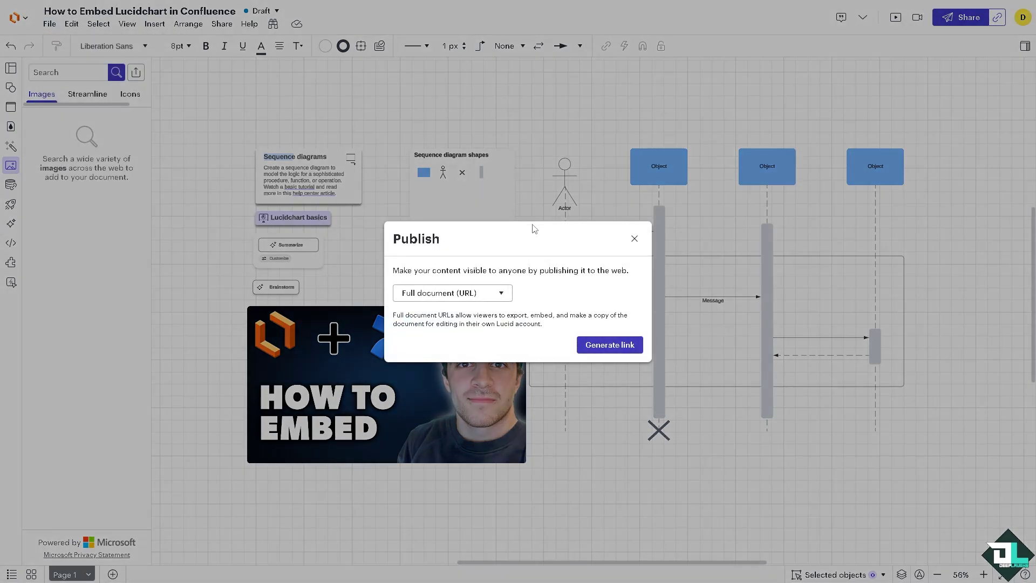
{"action": "left_click", "coordinate": [506, 295]}
{"action": "left_click", "coordinate": [480, 349]}
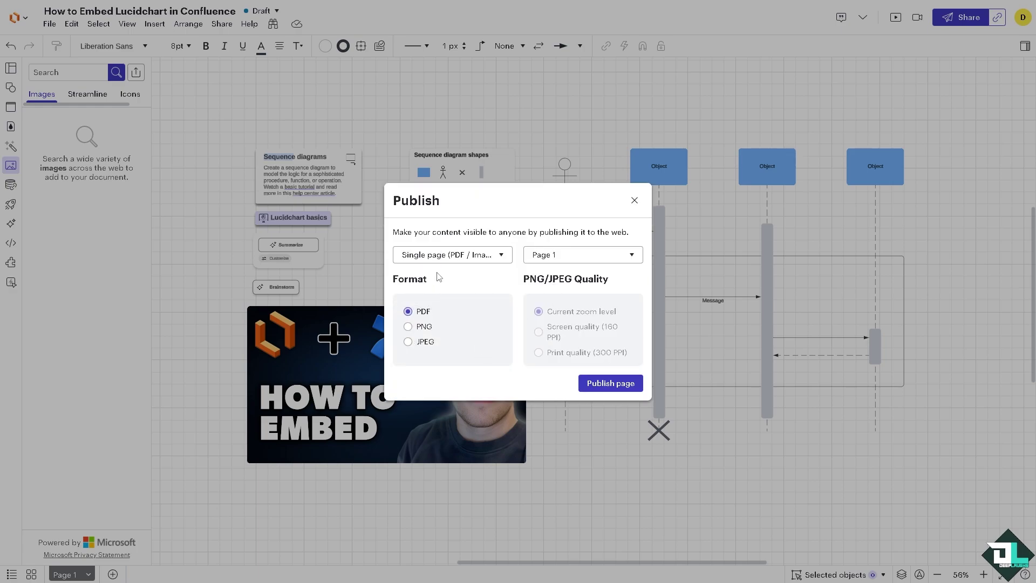
{"action": "left_click", "coordinate": [425, 328]}
{"action": "left_click", "coordinate": [609, 384]}
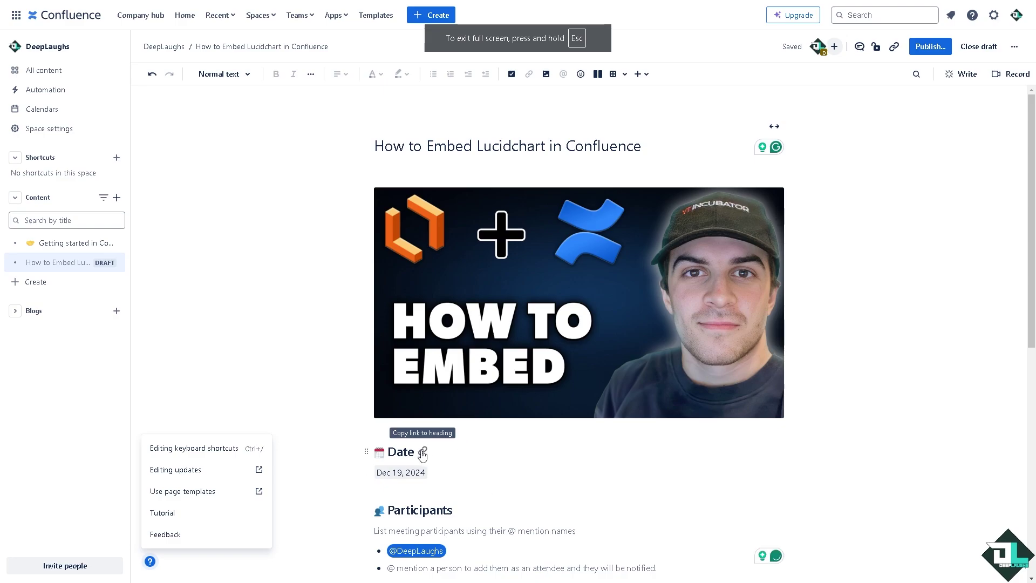
{"action": "left_click", "coordinate": [513, 413]}
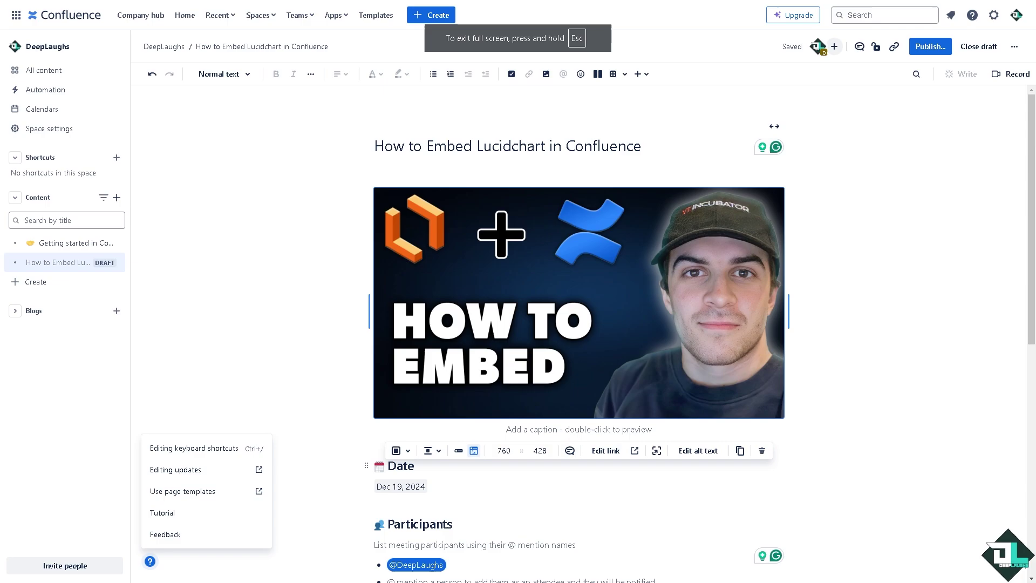
{"action": "left_click", "coordinate": [606, 452]}
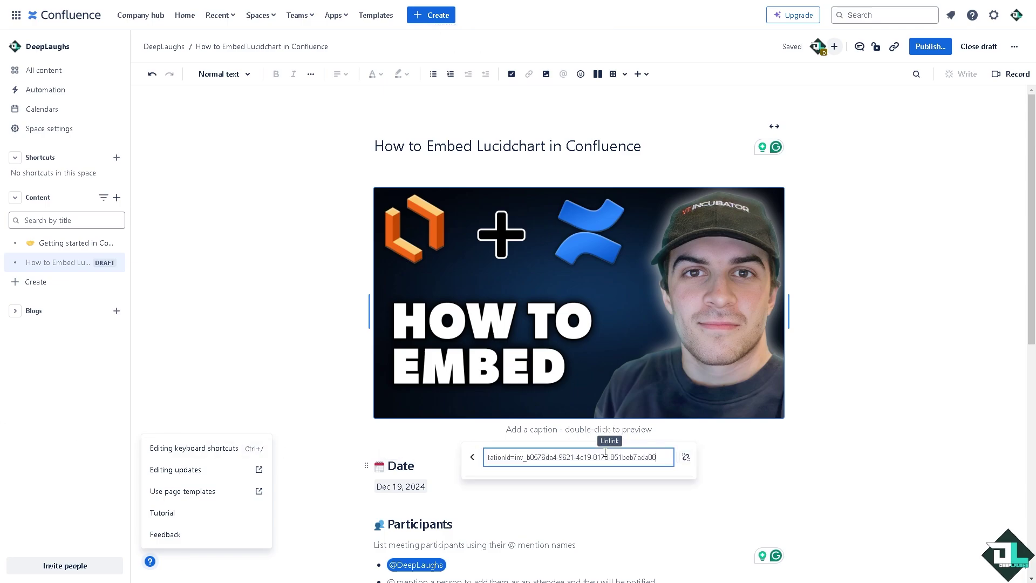
{"action": "key", "text": "ctrl+a"}
{"action": "left_click_drag", "start_coordinate": [640, 457], "coordinate": [614, 457]}
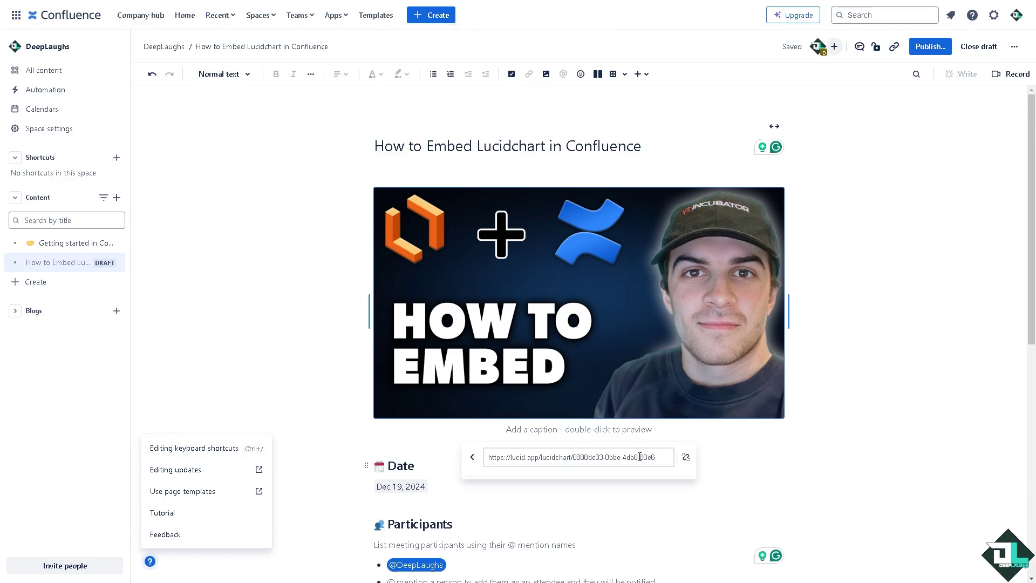
{"action": "key", "text": "ctrl+a"}
{"action": "left_click", "coordinate": [460, 463]}
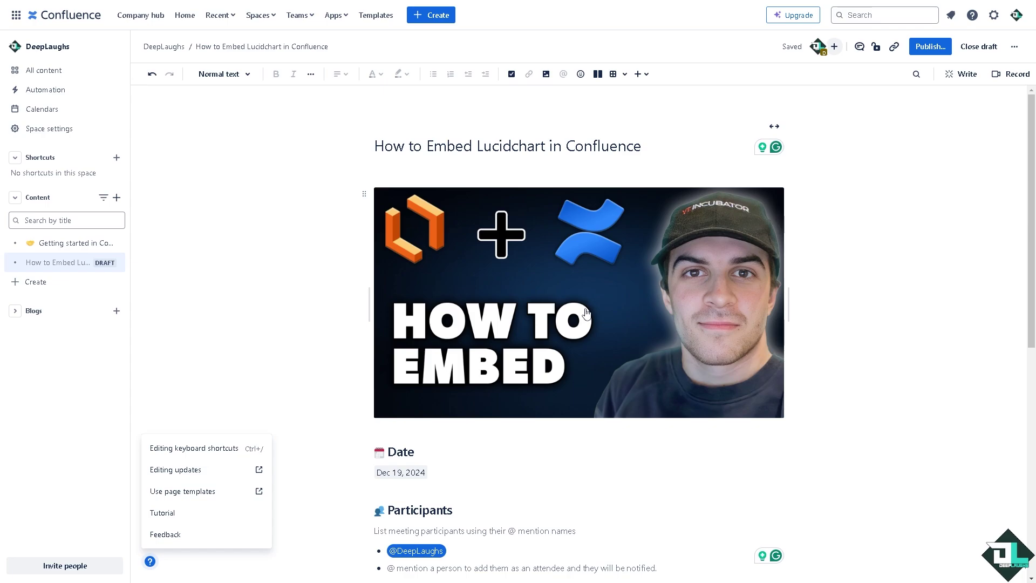
{"action": "left_click", "coordinate": [539, 378]}
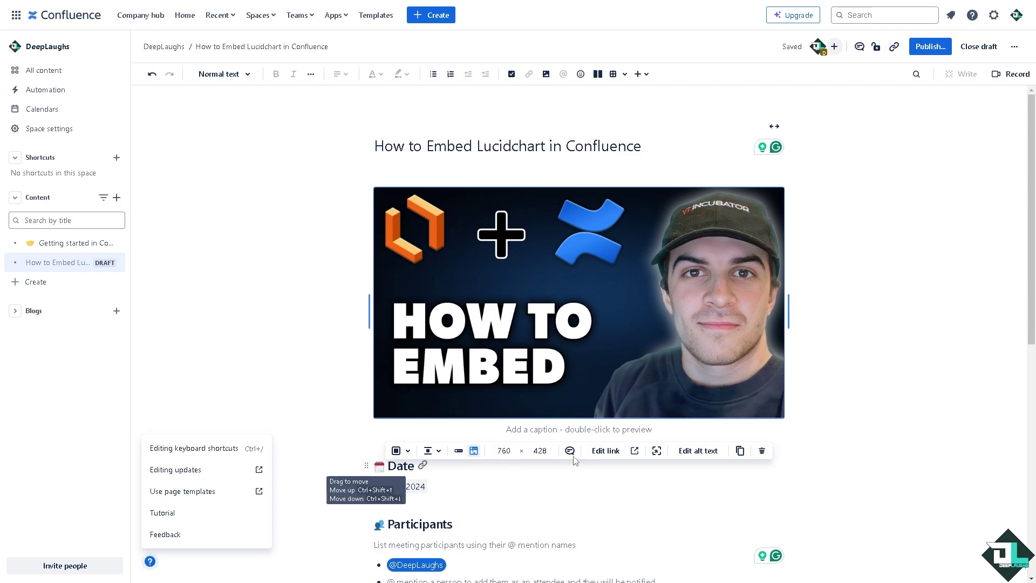
{"action": "left_click", "coordinate": [607, 451]}
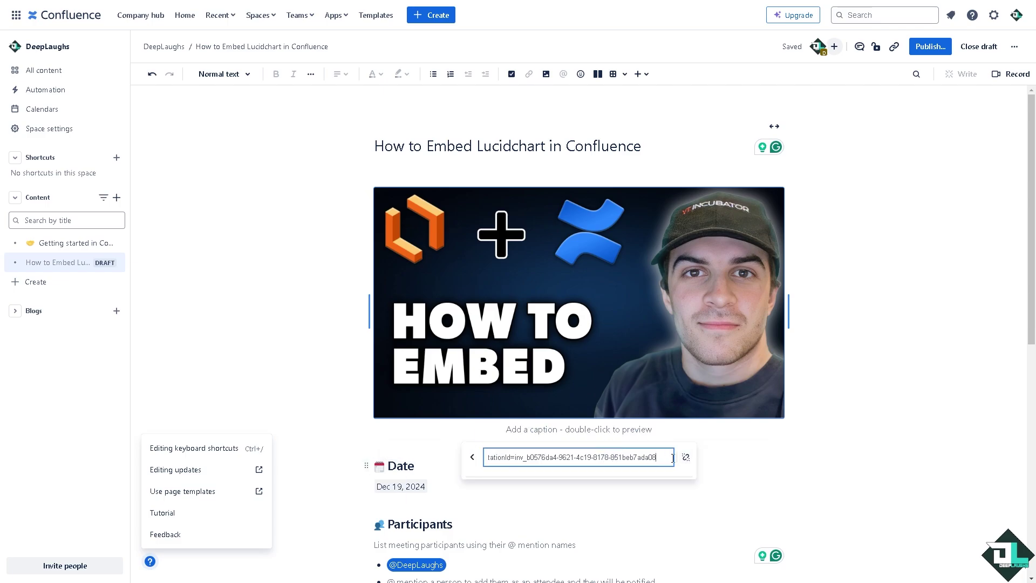
{"action": "left_click", "coordinate": [747, 450]}
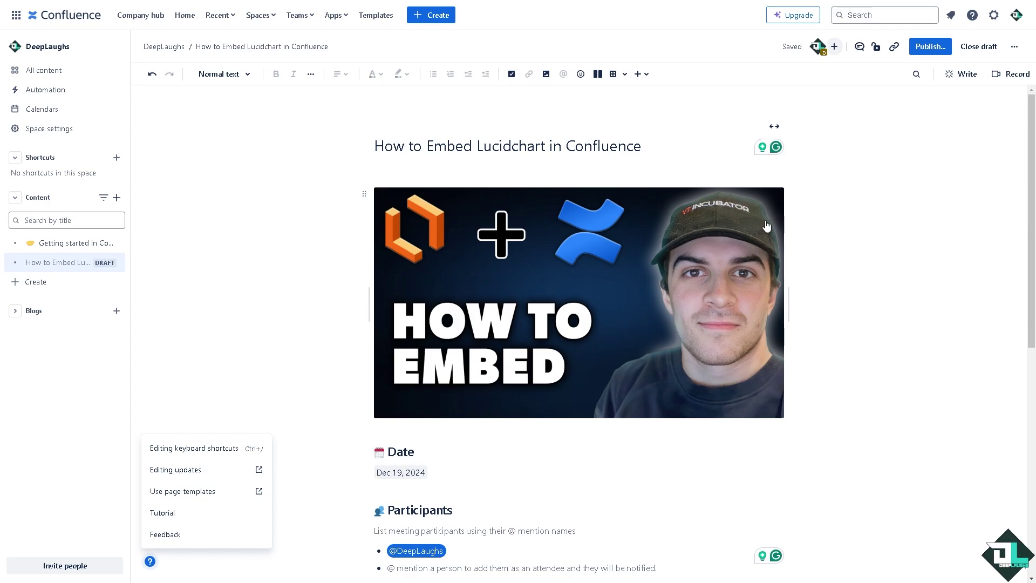
Expand the publish options and paste the page title as the version comment
{"action": "left_click", "coordinate": [938, 49]}
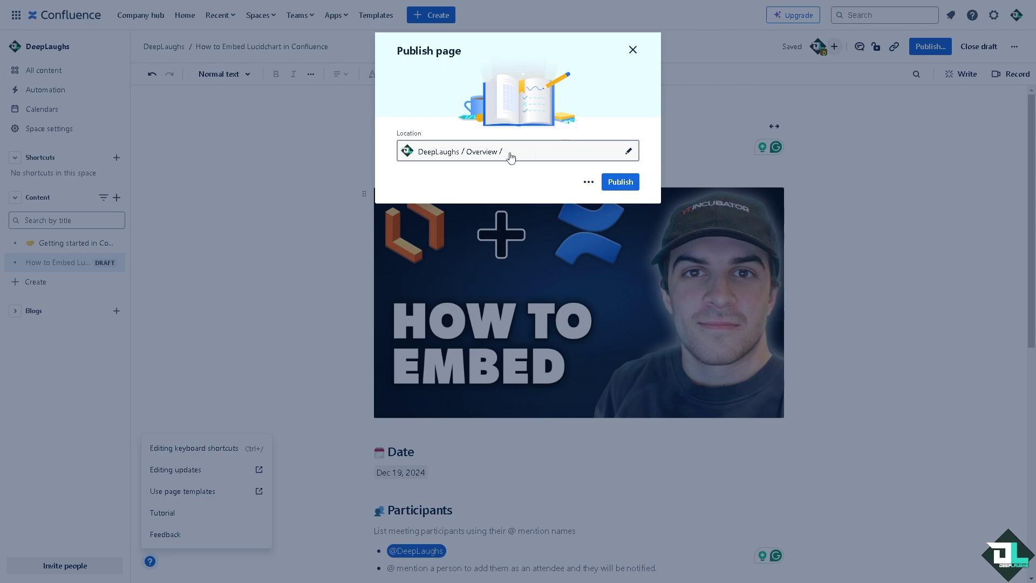
{"action": "left_click", "coordinate": [589, 183]}
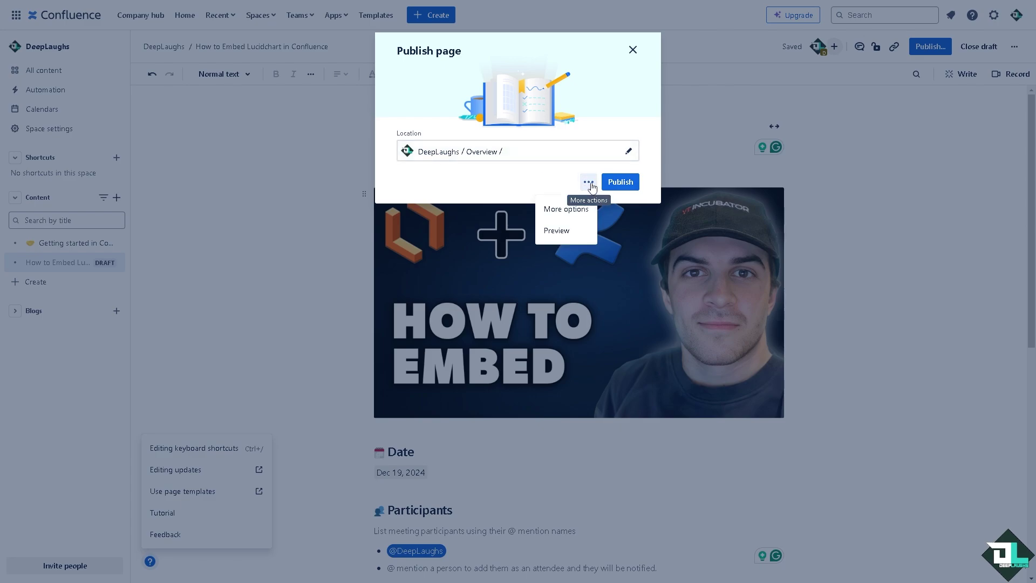
{"action": "left_click", "coordinate": [567, 212]}
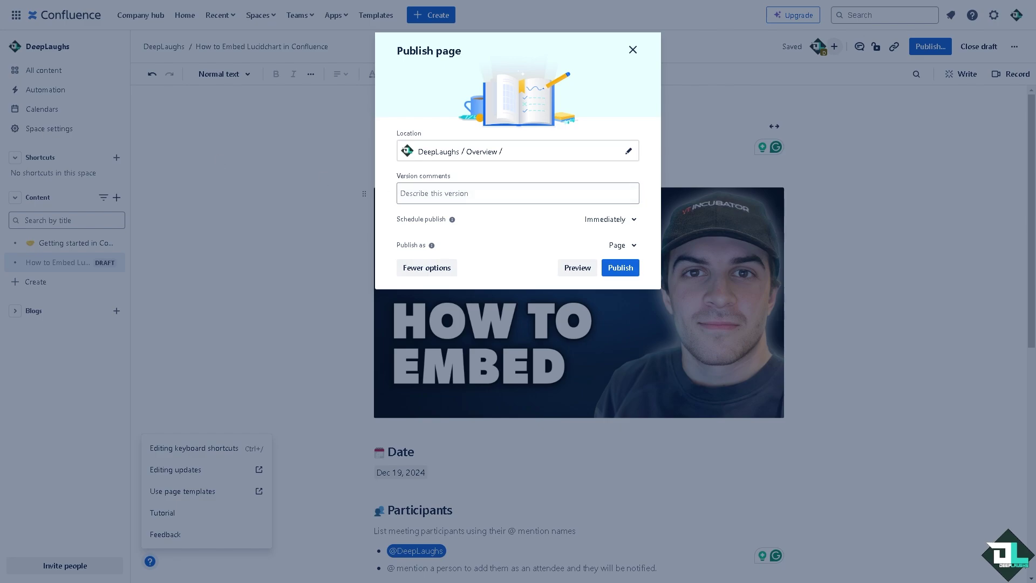
{"action": "left_click", "coordinate": [574, 197]}
{"action": "key", "text": "ctrl+v"}
Schedule publishing for Dec 20, 09:00 AM GMT+8, published as a Page
{"action": "left_click", "coordinate": [609, 219]}
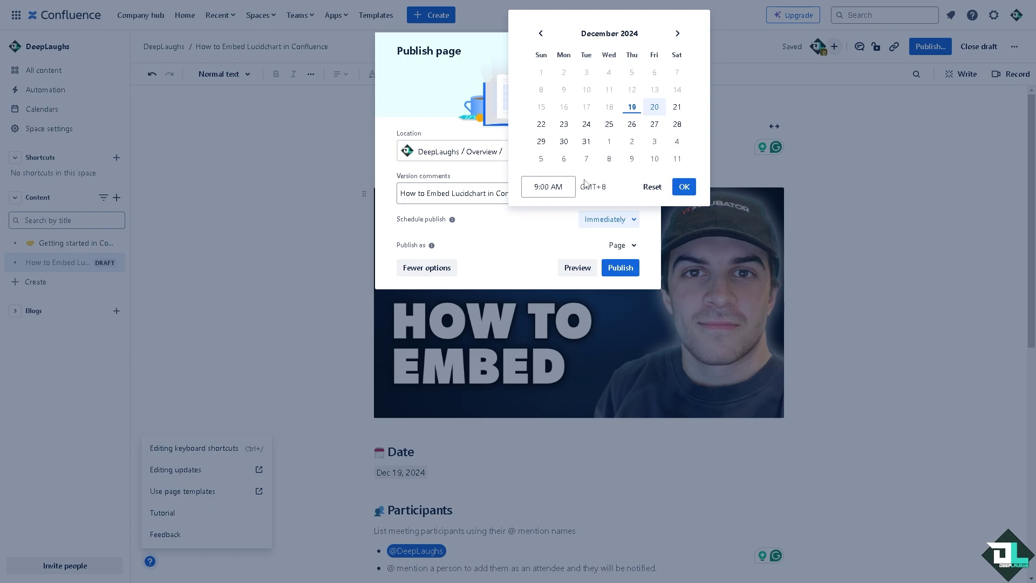
{"action": "left_click", "coordinate": [684, 187]}
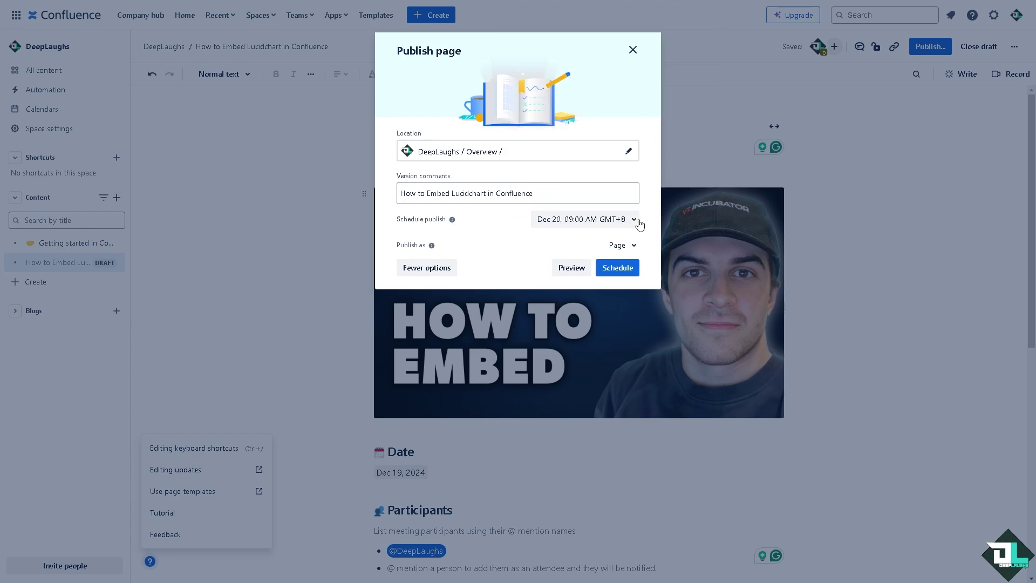
{"action": "left_click", "coordinate": [635, 248]}
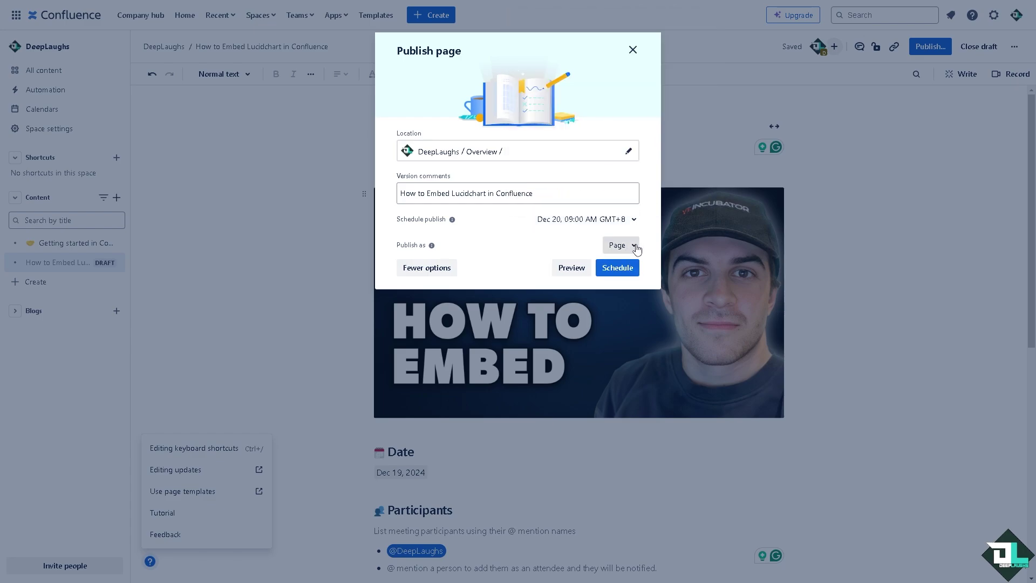
{"action": "left_click", "coordinate": [525, 250]}
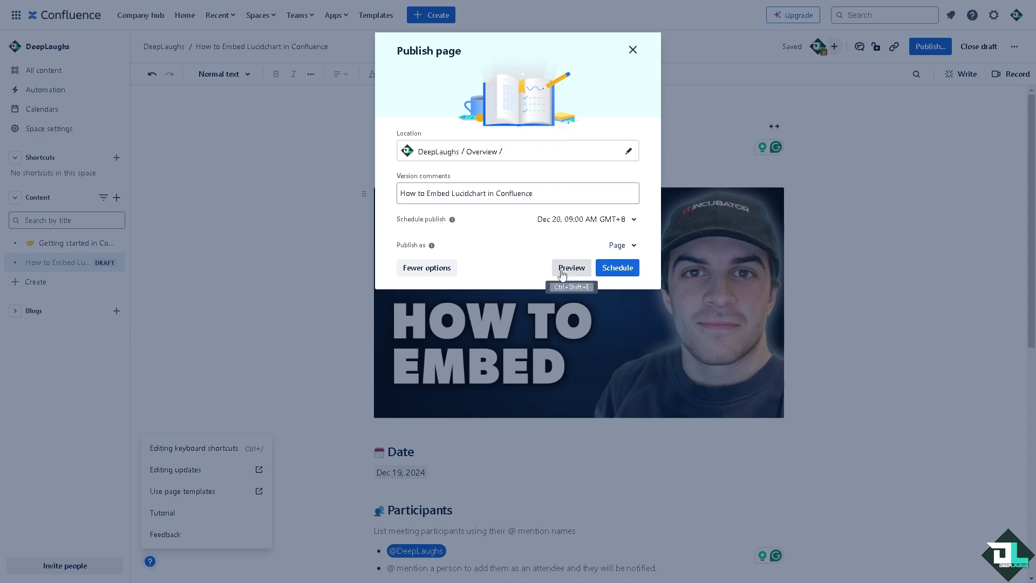
Preview the draft page and scroll through its content
{"action": "left_click", "coordinate": [576, 268]}
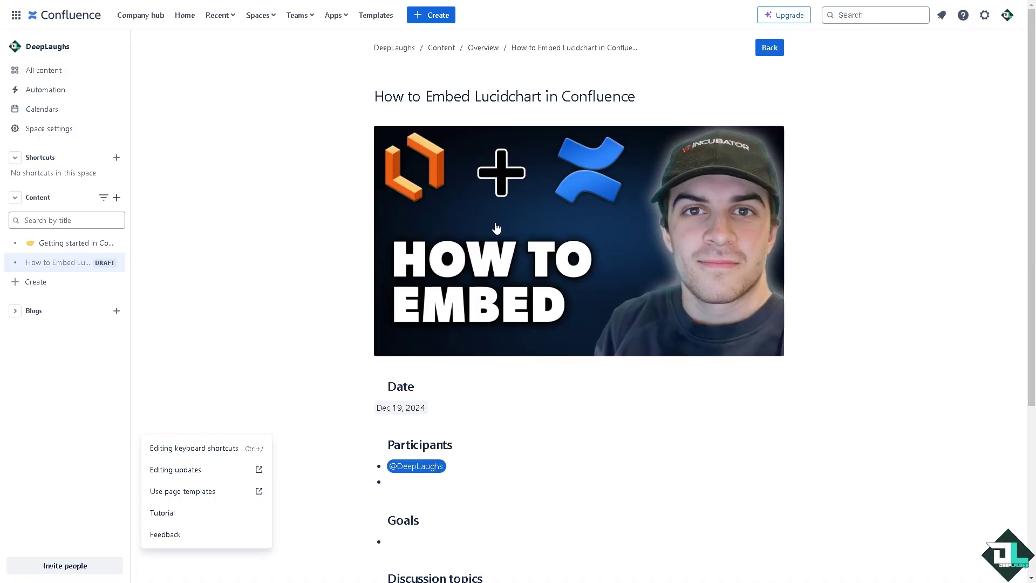
{"action": "scroll", "coordinate": [478, 243], "scroll_direction": "down", "scroll_amount": 5}
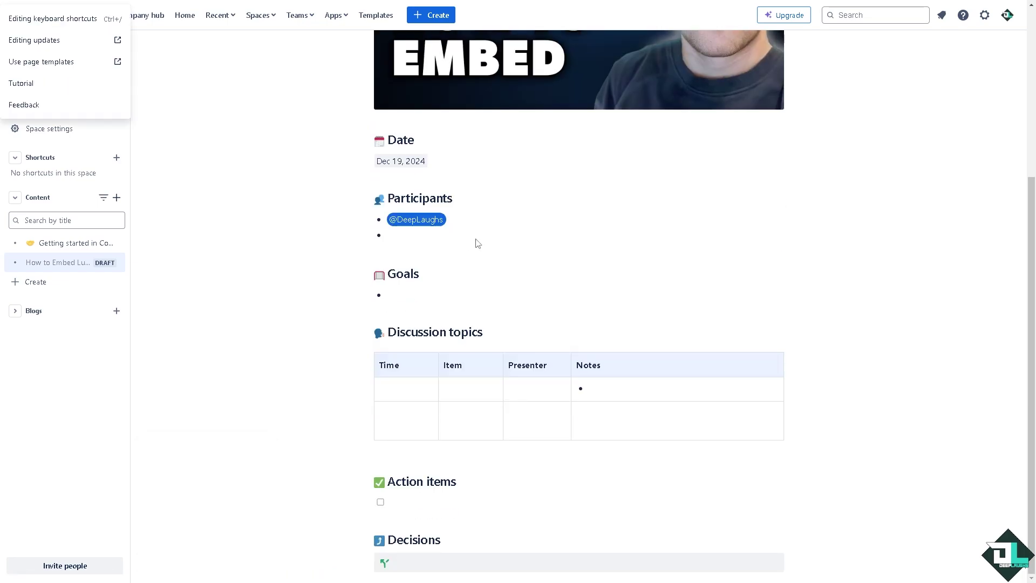
{"action": "scroll", "coordinate": [478, 243], "scroll_direction": "up", "scroll_amount": 2}
{"action": "scroll", "coordinate": [477, 243], "scroll_direction": "up", "scroll_amount": 3}
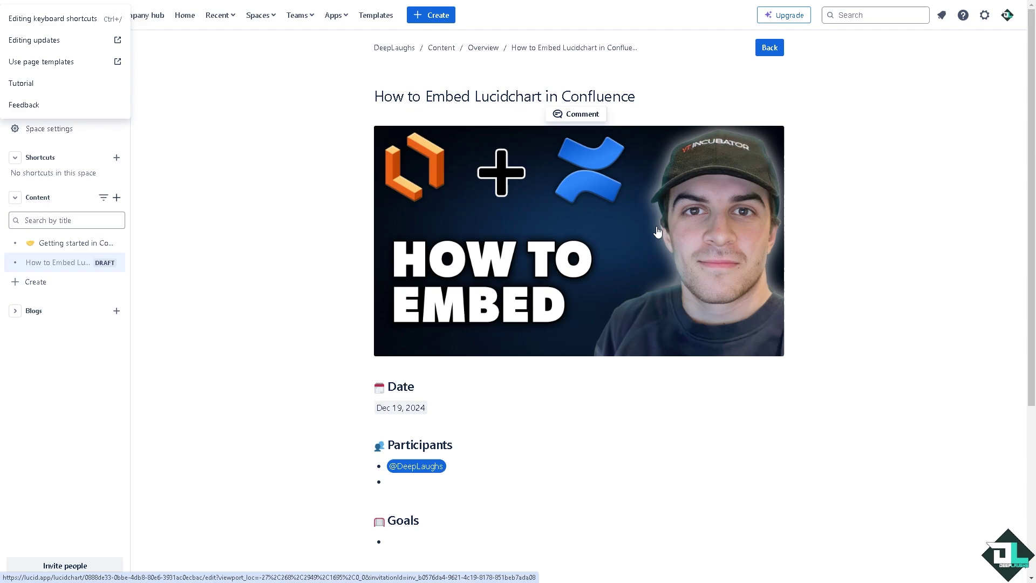
Schedule the page for Dec 20 at 09:00 AM and copy its link
{"action": "left_click", "coordinate": [771, 48]}
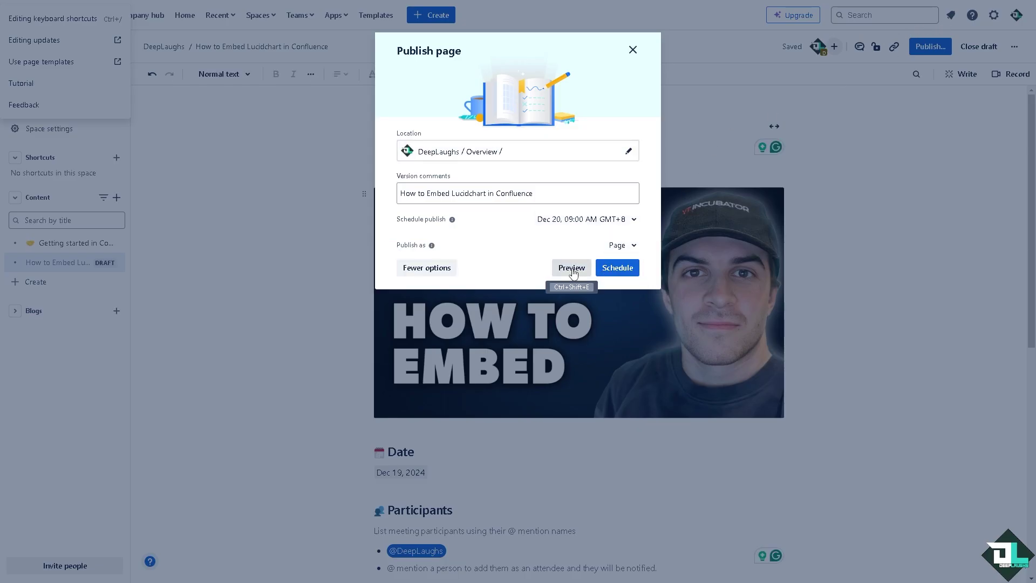
{"action": "left_click", "coordinate": [626, 269]}
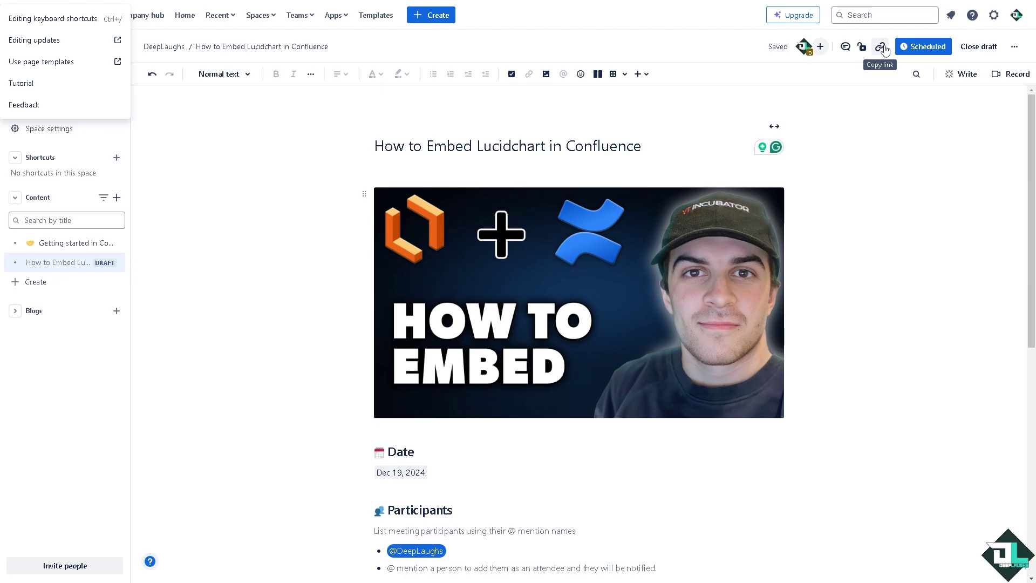
{"action": "left_click", "coordinate": [881, 47]}
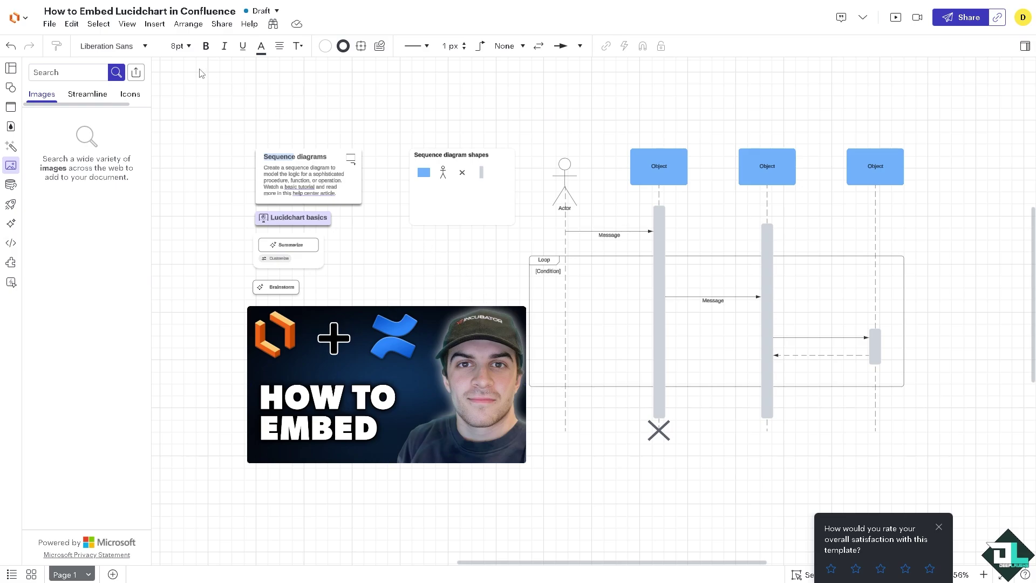
Link the How to Embed thumbnail image to the copied Confluence page URL
{"action": "left_click", "coordinate": [155, 24]}
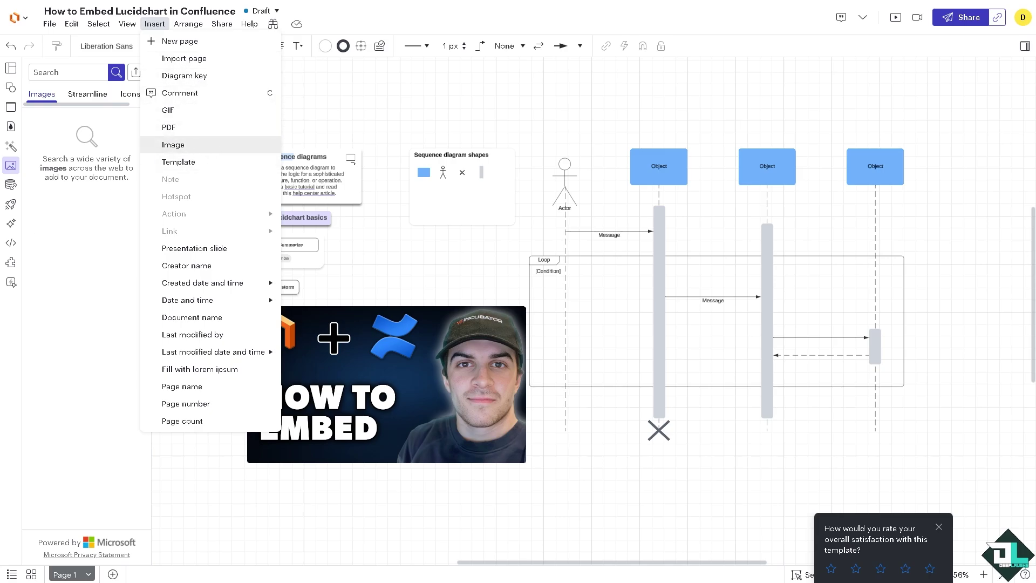
{"action": "left_click", "coordinate": [433, 273]}
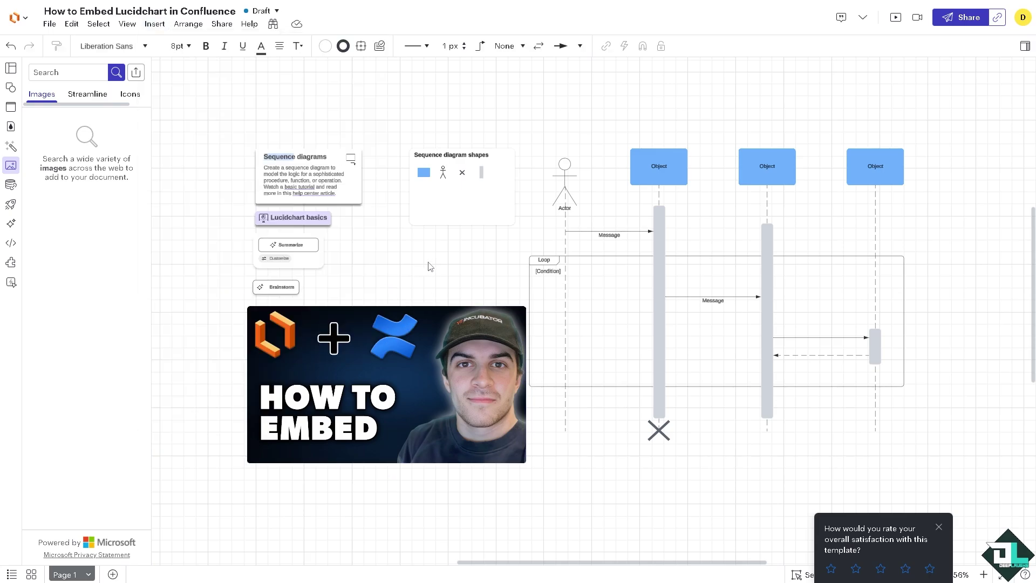
{"action": "left_click", "coordinate": [427, 164]}
{"action": "left_click", "coordinate": [155, 24]}
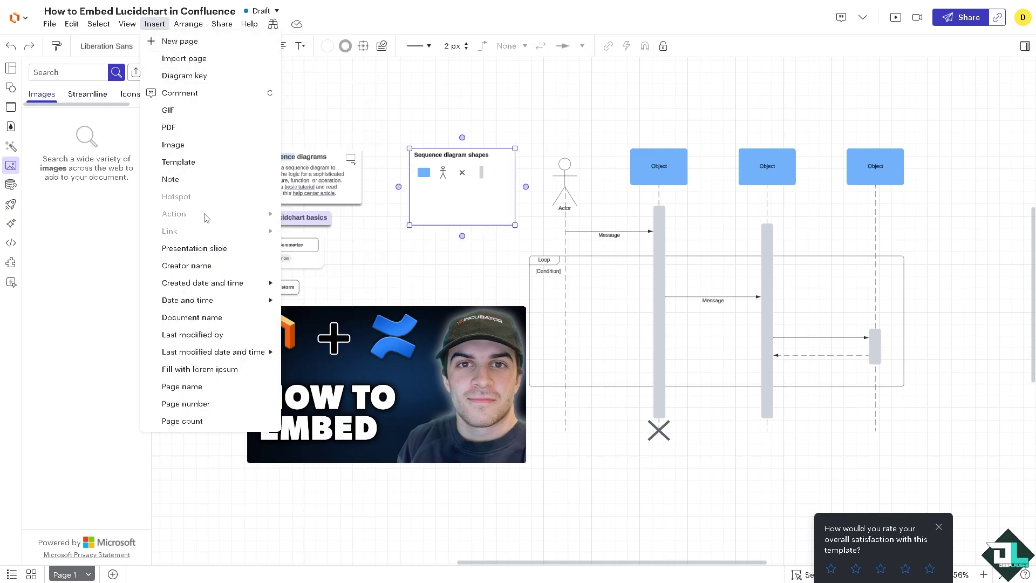
{"action": "left_click", "coordinate": [382, 339]}
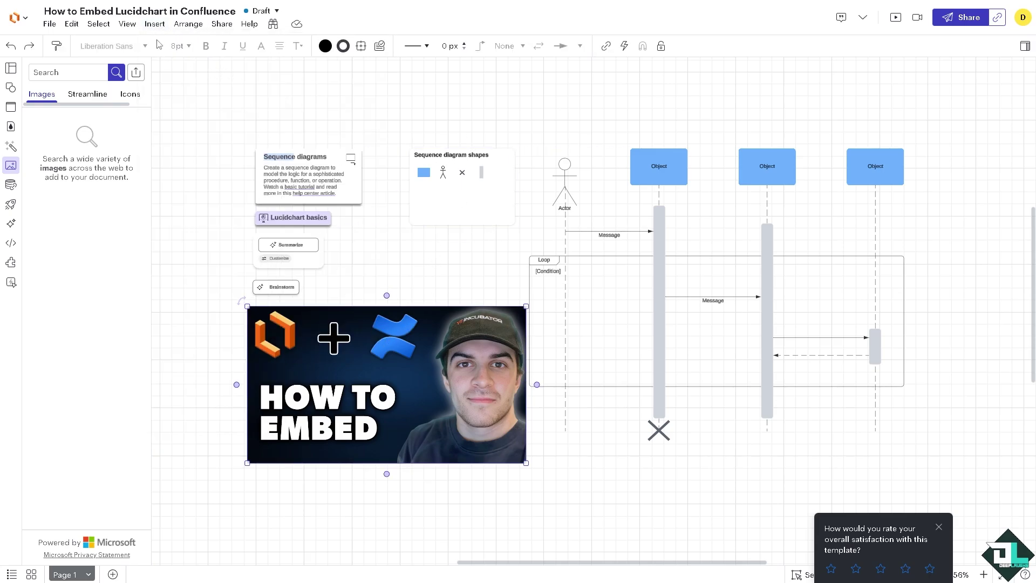
{"action": "left_click", "coordinate": [154, 24]}
{"action": "mouse_move", "coordinate": [224, 231]}
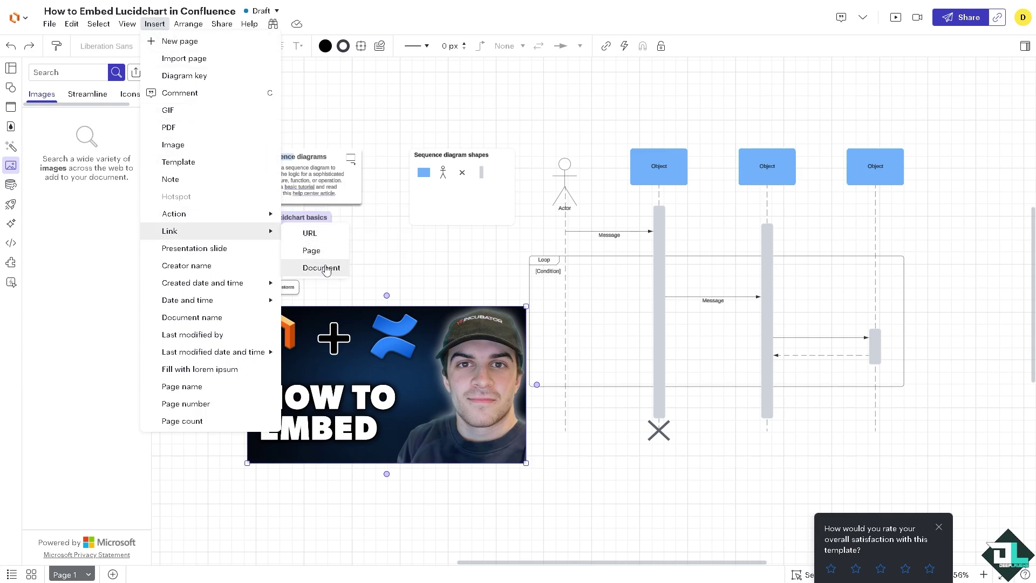
{"action": "left_click", "coordinate": [325, 232]}
{"action": "type", "text": "www.lucid.co"}
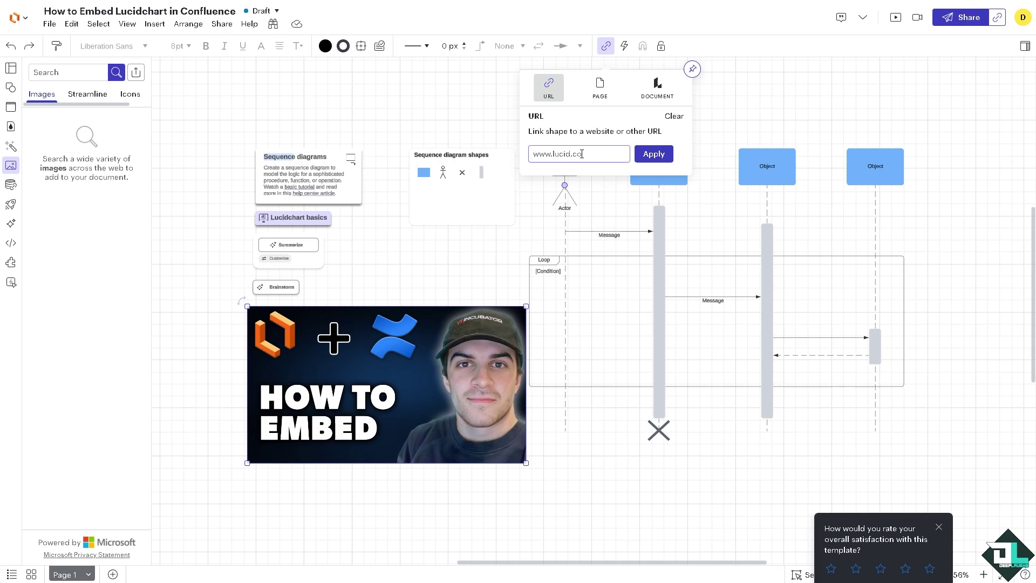
{"action": "key", "text": "ctrl+v"}
{"action": "left_click", "coordinate": [661, 155]}
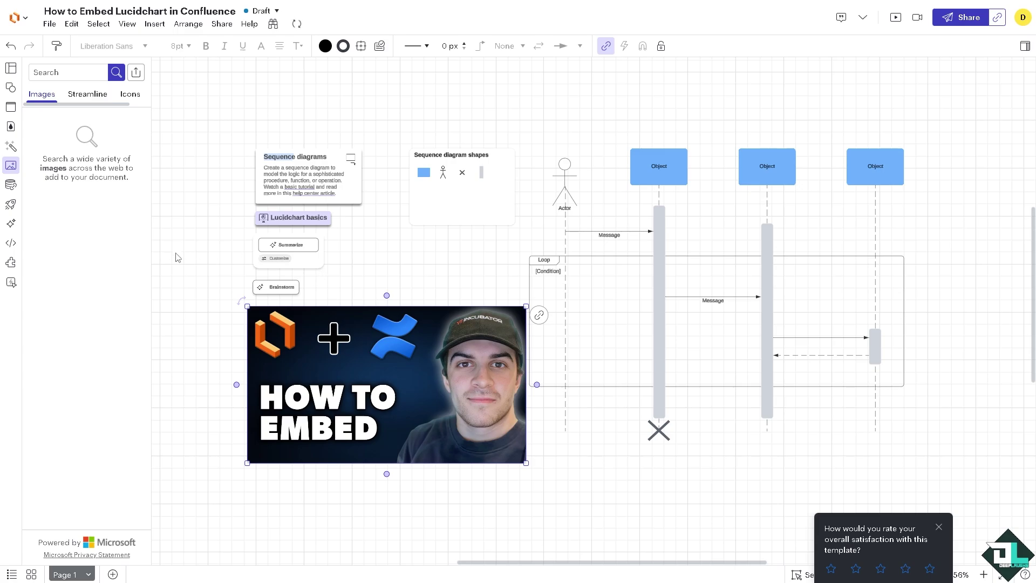
Post the comment 'CONFLUENCE LINK HAS BEEN ADDED' on the thumbnail image
{"action": "left_click", "coordinate": [840, 19]}
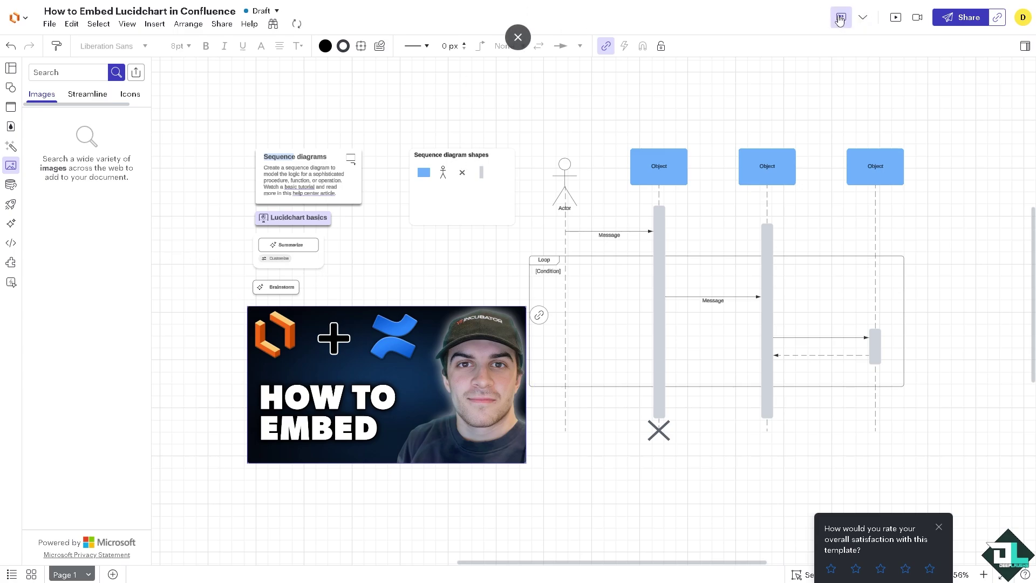
{"action": "left_click", "coordinate": [394, 270]}
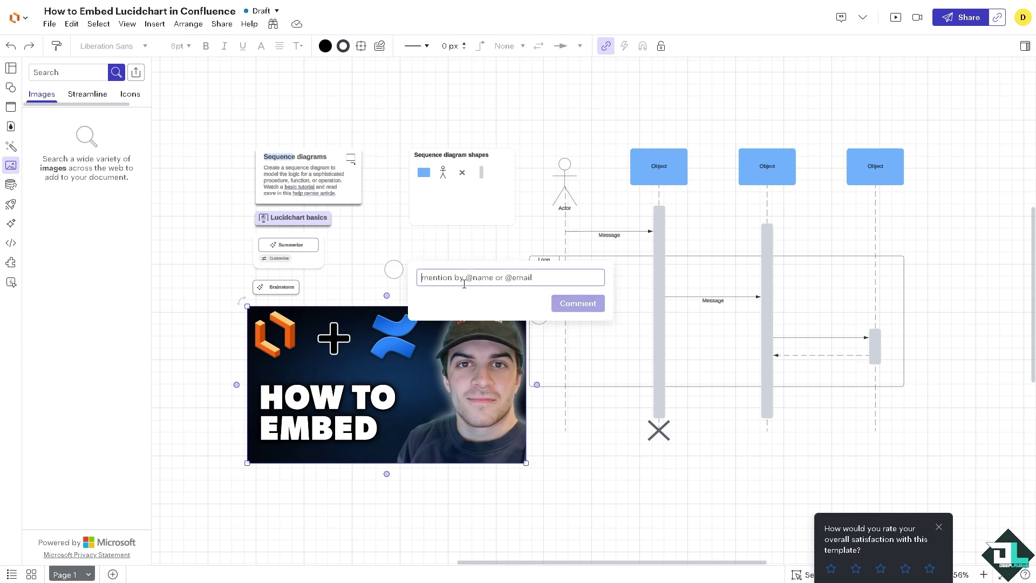
{"action": "type", "text": "L"}
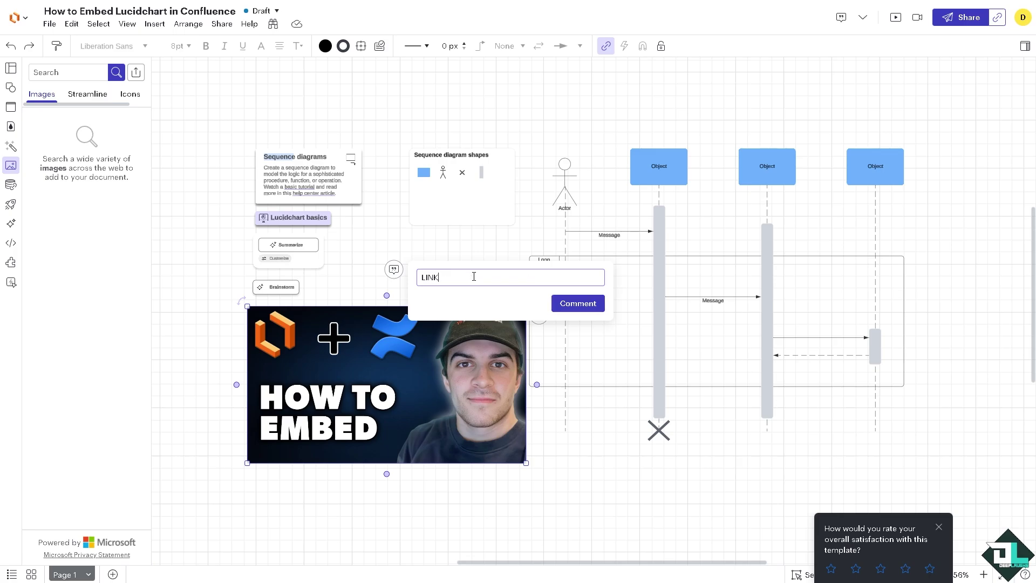
{"action": "type", "text": "INK"}
{"action": "key", "text": "ctrl+a"}
{"action": "type", "text": "C"}
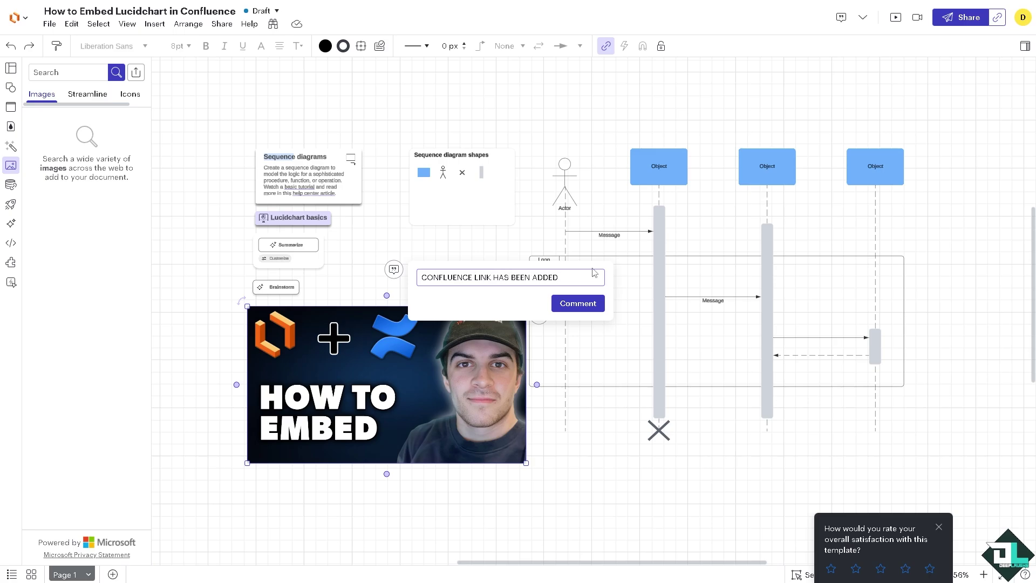
{"action": "left_click", "coordinate": [580, 304]}
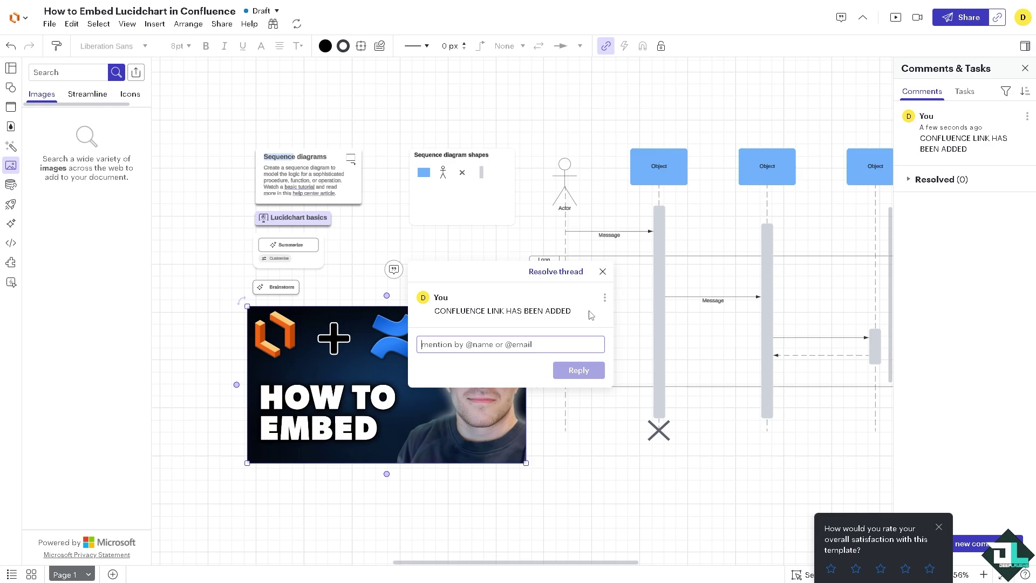
{"action": "left_click", "coordinate": [603, 271]}
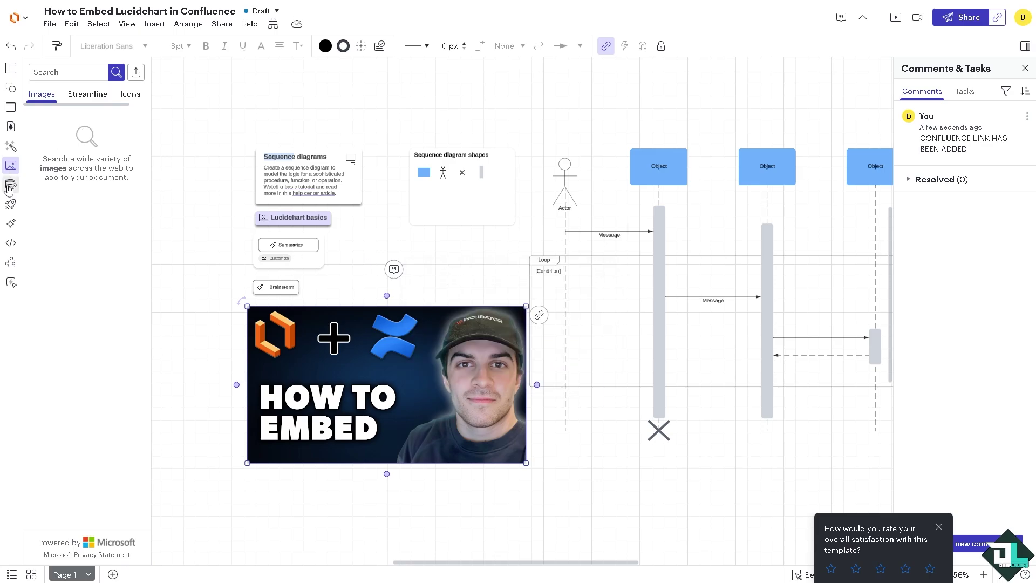
Draw a connector from the comment marker to the thumbnail image's top edge
{"action": "left_click", "coordinate": [12, 88]}
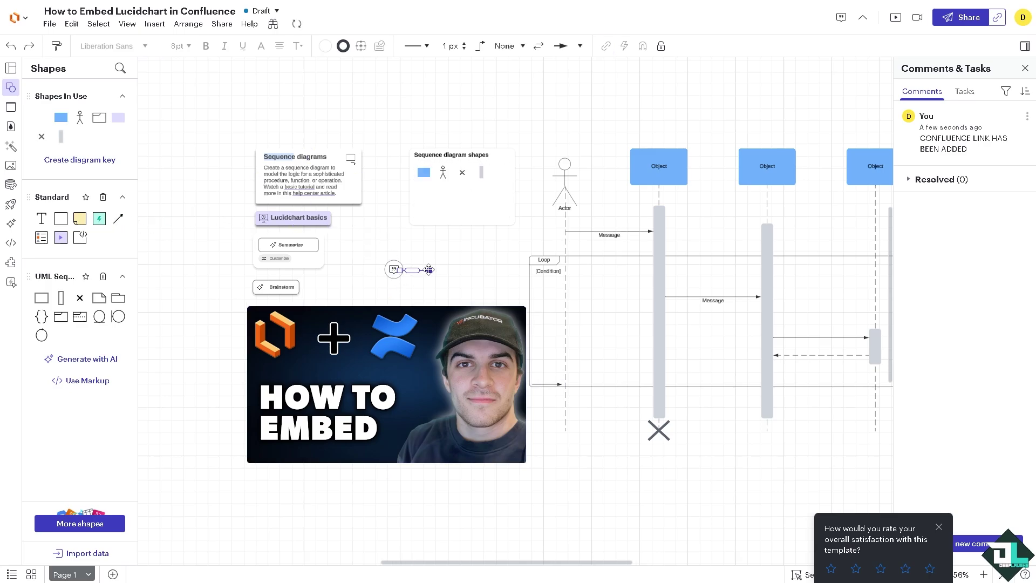
{"action": "left_click_drag", "start_coordinate": [429, 270], "coordinate": [424, 305]}
{"action": "left_click", "coordinate": [442, 256]}
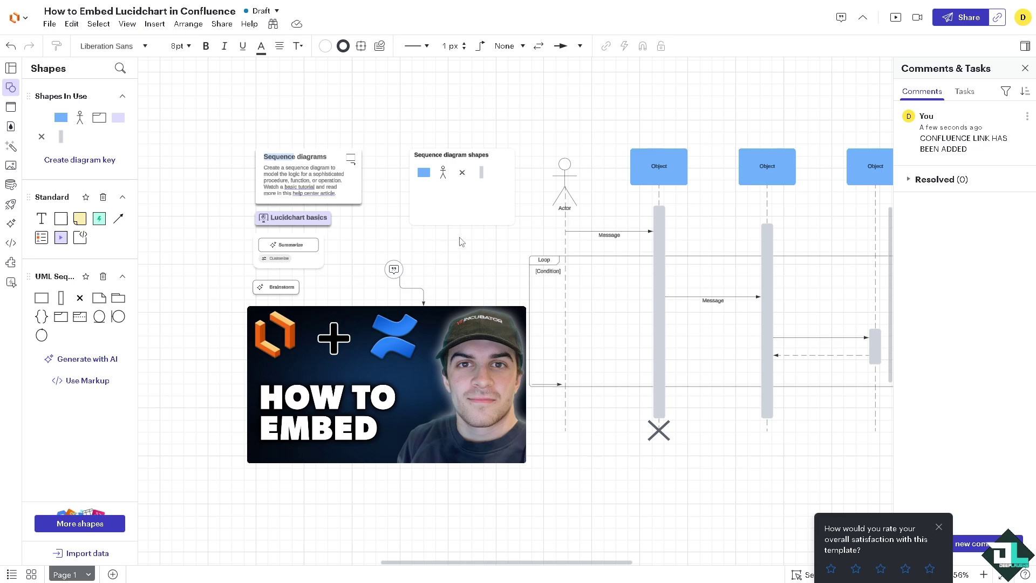